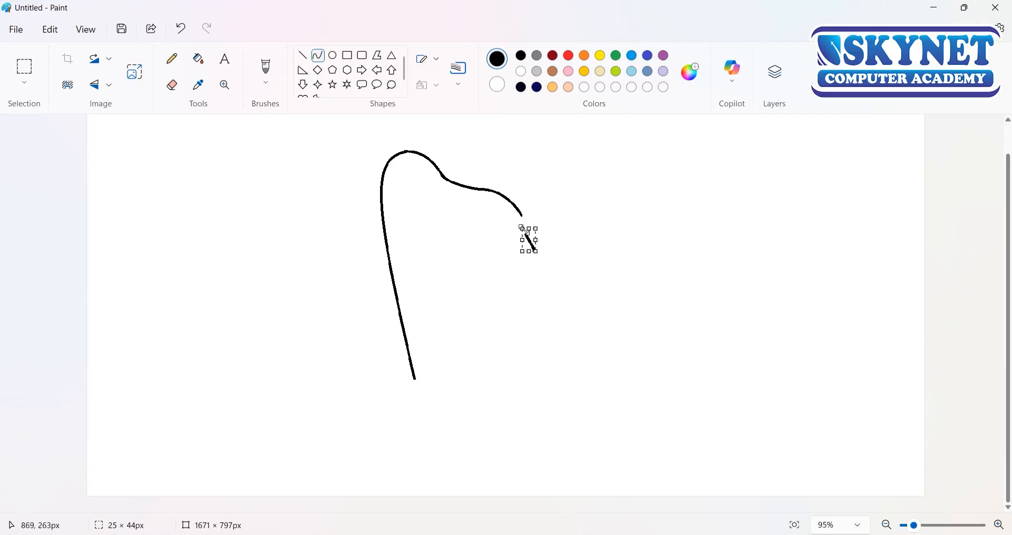
Step: Extend the scalloped outer edge of the butterfly's upper wing downward with connected curved segments
left_click(575, 235)
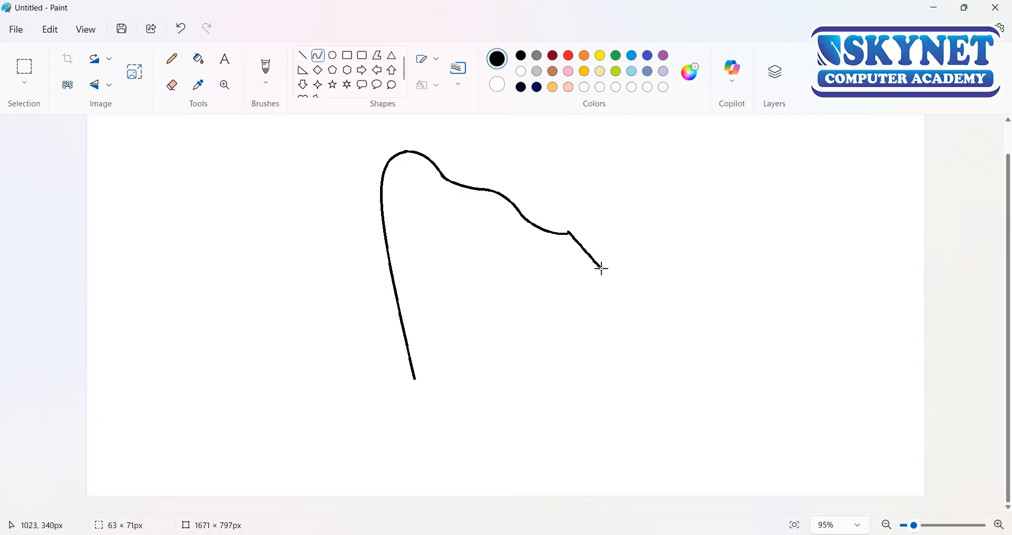
left_click(610, 256)
left_click(592, 247)
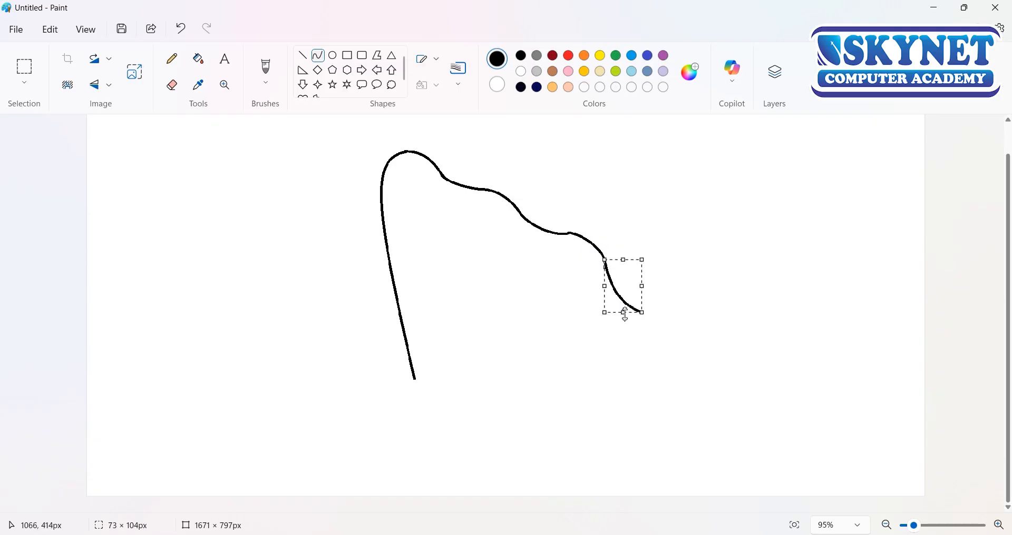
Step: Round off the upper wing's lower tip and draw the lower wing's arched top edge, about 405 × 124 px
left_click_drag(644, 314, 484, 414)
left_click_drag(580, 388, 641, 353)
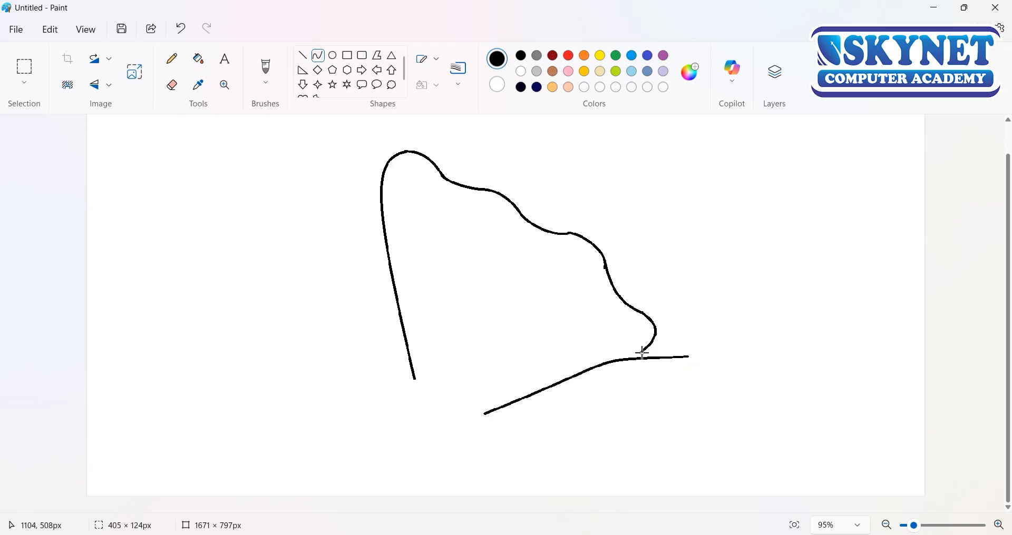
left_click_drag(537, 373, 522, 373)
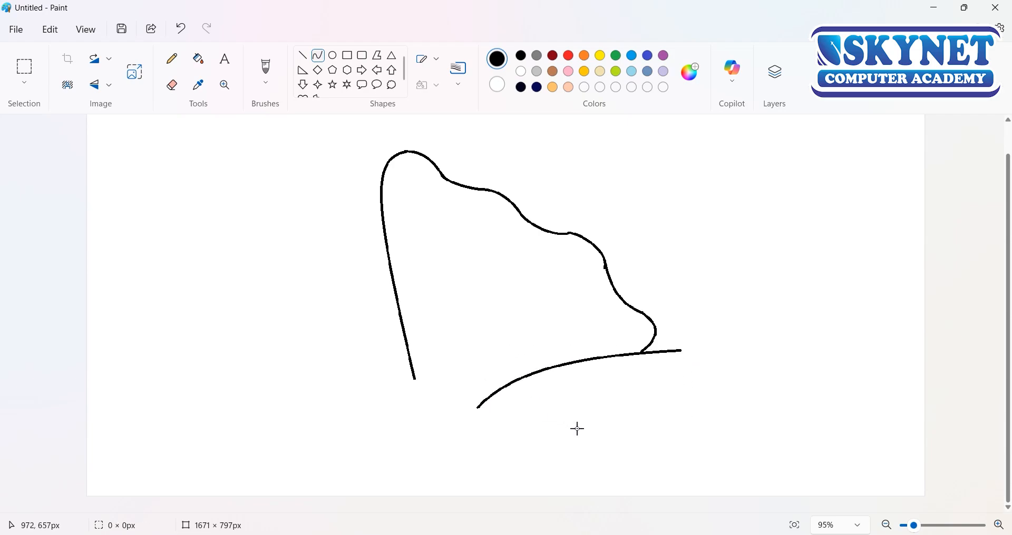
Step: Draw the lower wing's outer edge with small scallops and a long arc, and run its bottom edge back toward the body
left_click_drag(577, 429, 628, 410)
key("ctrl+z")
left_click_drag(739, 397, 703, 368)
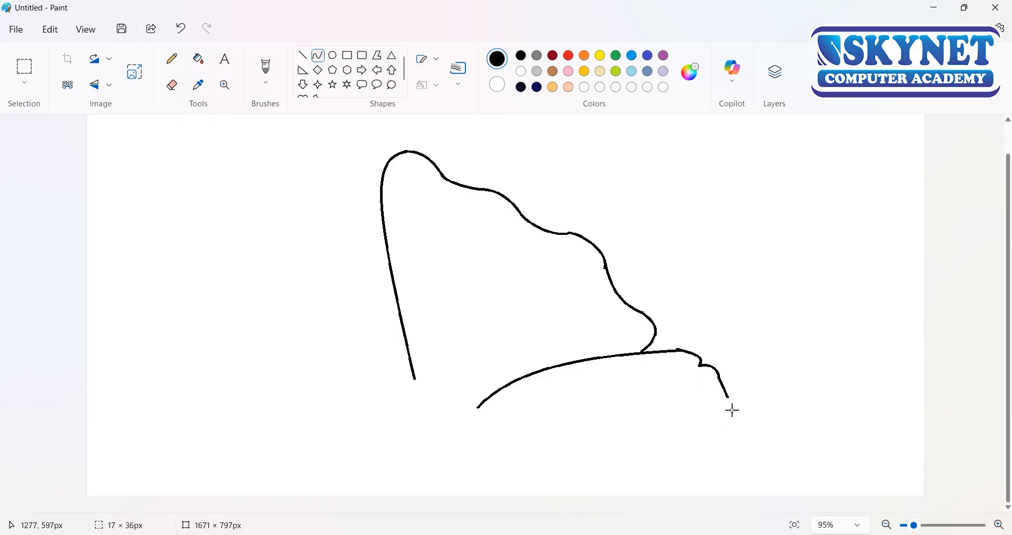
mouse_move(732, 410)
left_mouse_down()
mouse_move(703, 463)
mouse_move(738, 416)
left_mouse_up()
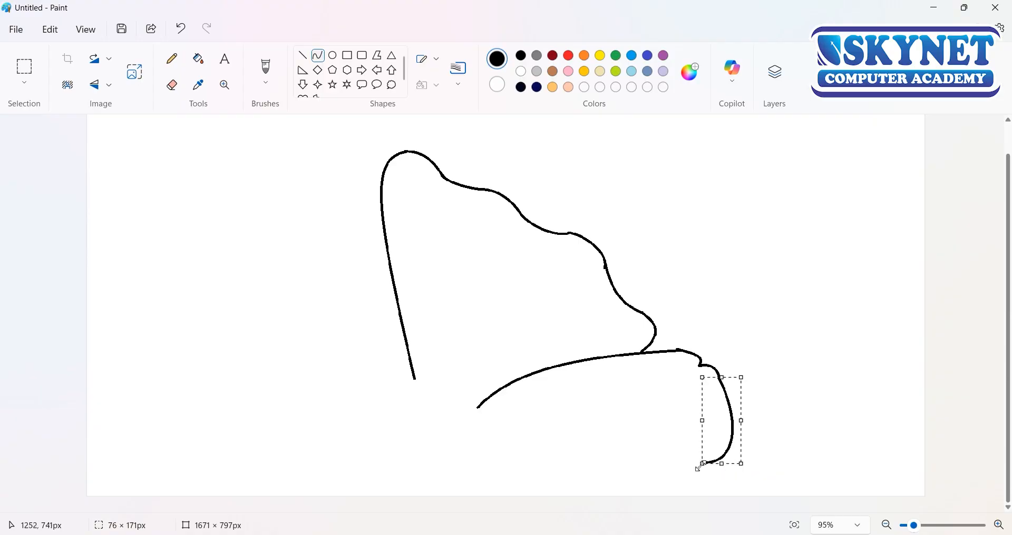
left_click_drag(702, 465, 698, 474)
left_click_drag(741, 426, 746, 426)
left_click(748, 426)
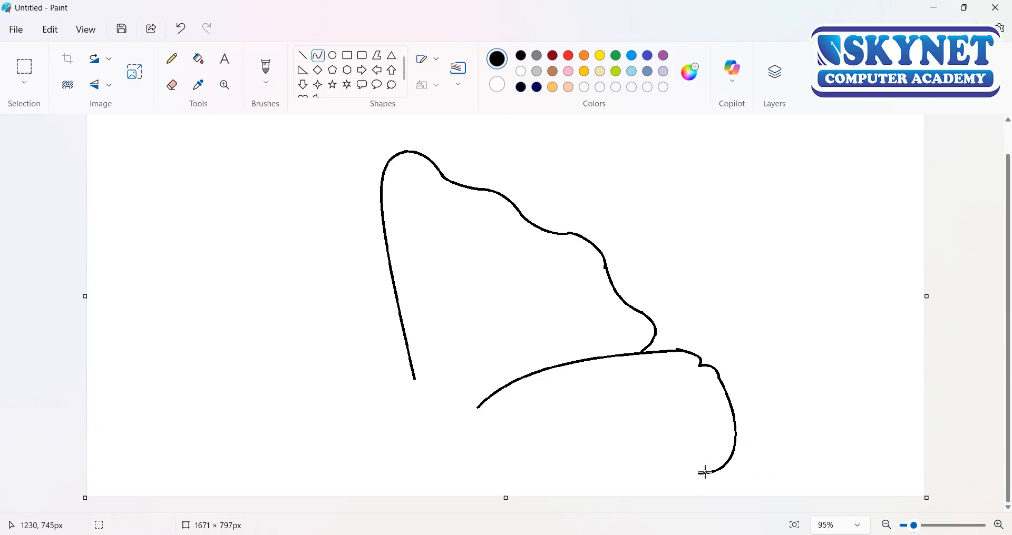
mouse_move(701, 475)
left_mouse_down()
mouse_move(484, 443)
mouse_move(669, 475)
mouse_move(530, 479)
mouse_move(549, 495)
mouse_move(639, 481)
mouse_move(630, 483)
left_mouse_up()
Step: Draw the body's upper contour as an S-shaped curve, about 222 × 178 px, from the wing base past the lower wing
mouse_move(389, 364)
left_mouse_down()
mouse_move(469, 420)
mouse_move(489, 453)
left_mouse_up()
mouse_move(489, 453)
left_mouse_down()
mouse_move(441, 388)
mouse_move(488, 440)
mouse_move(434, 431)
left_mouse_up()
left_click_drag(437, 422, 464, 436)
left_click_drag(512, 465, 524, 466)
left_click_drag(469, 439, 462, 436)
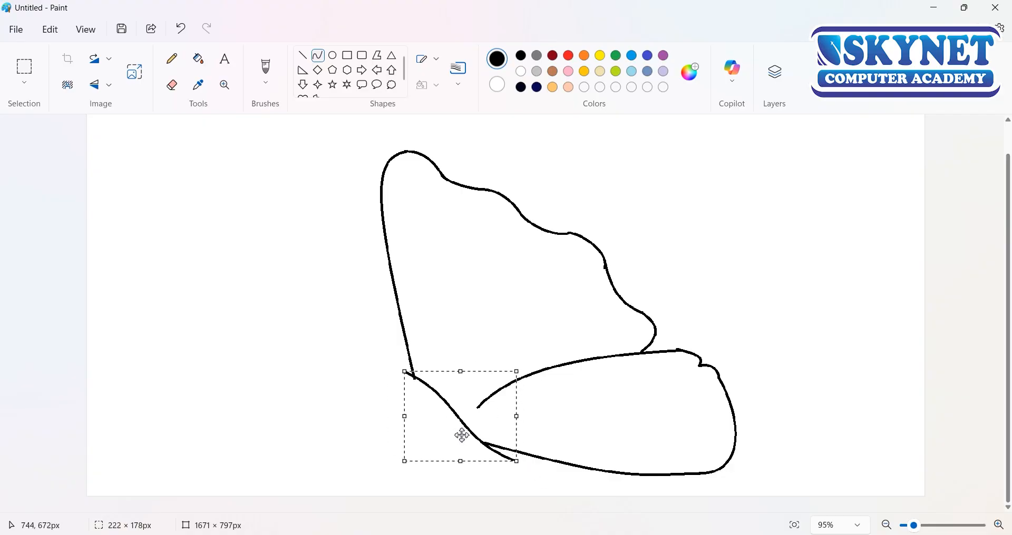
left_click(528, 475)
Step: Draw the body's lower contour beneath the upper one and close the two lines at the tail tip
mouse_move(414, 401)
left_mouse_down()
mouse_move(461, 437)
mouse_move(434, 433)
mouse_move(440, 414)
mouse_move(457, 439)
mouse_move(515, 466)
left_mouse_up()
key("Return")
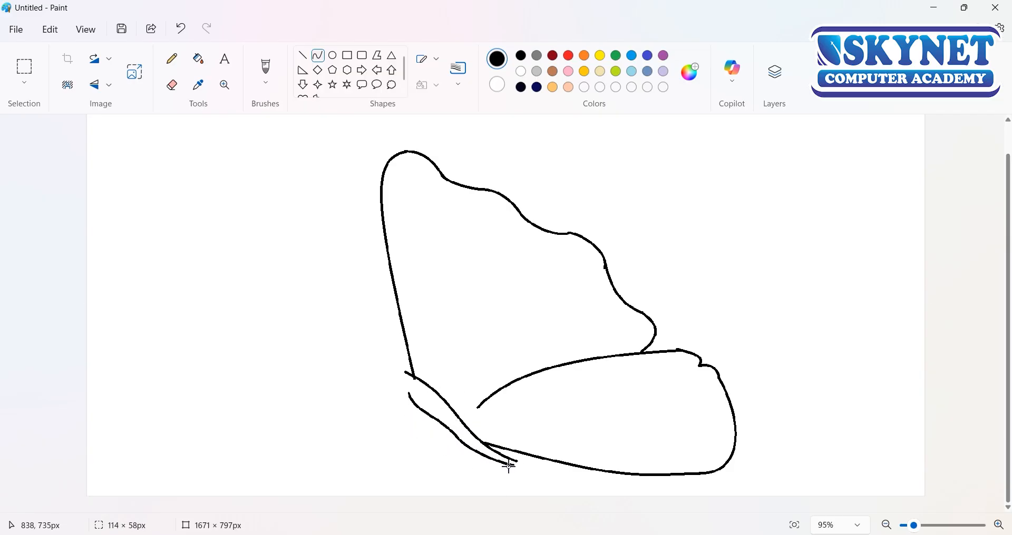
scroll(523, 466, "up", 1)
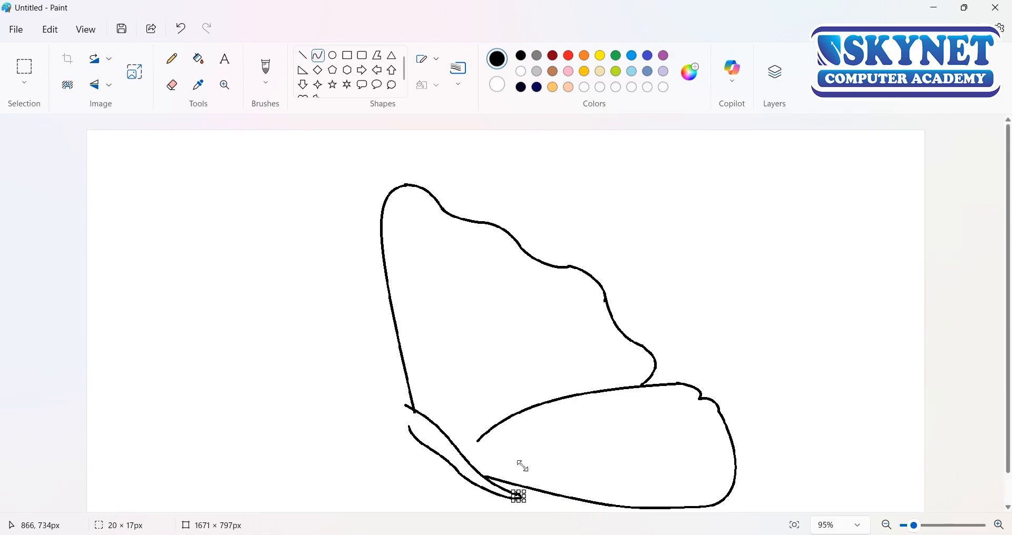
scroll(521, 497, "up", 3)
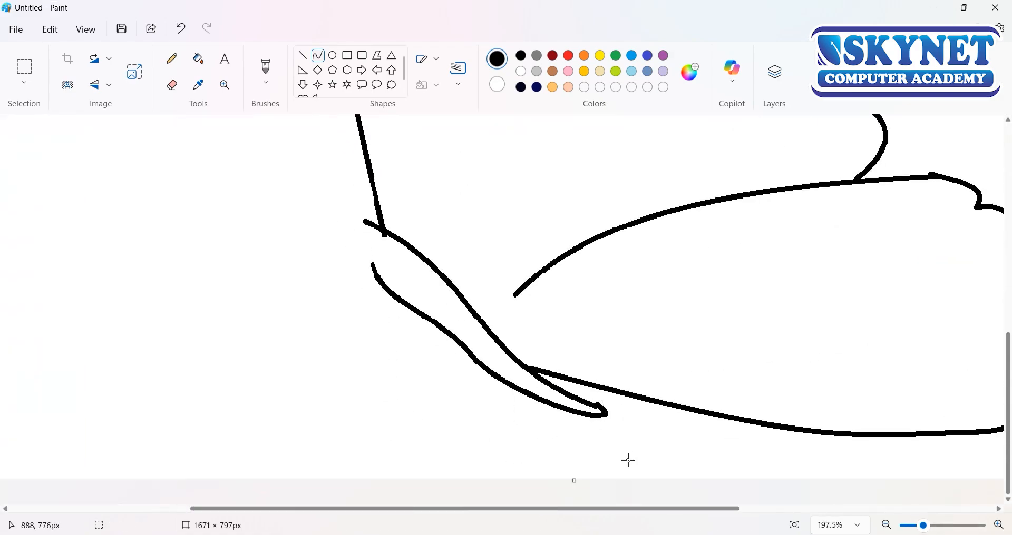
scroll(437, 376, "up", 2)
left_click_drag(333, 317, 372, 394)
left_click_drag(363, 371, 375, 407)
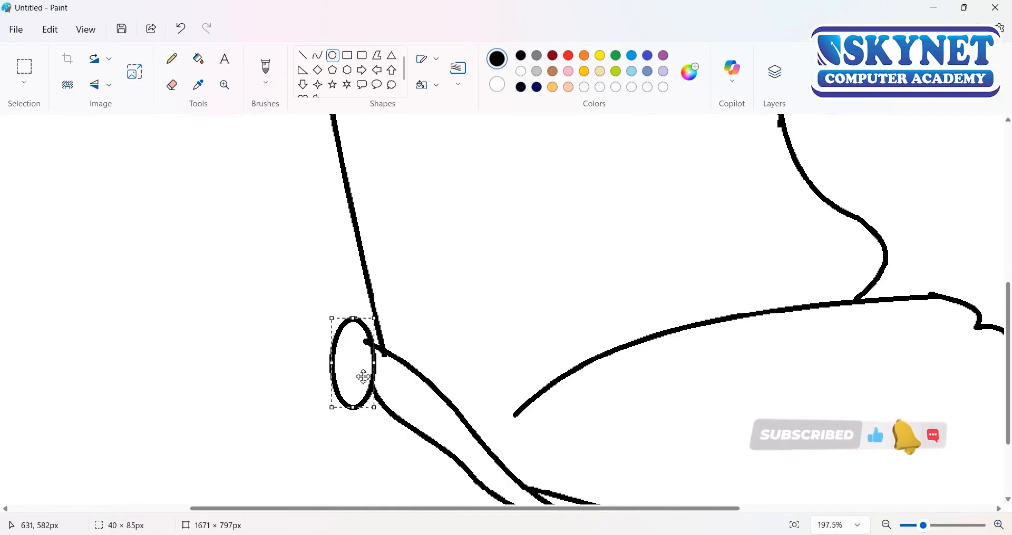
key("ctrl+z")
left_click_drag(371, 343, 296, 335)
key("ctrl+z")
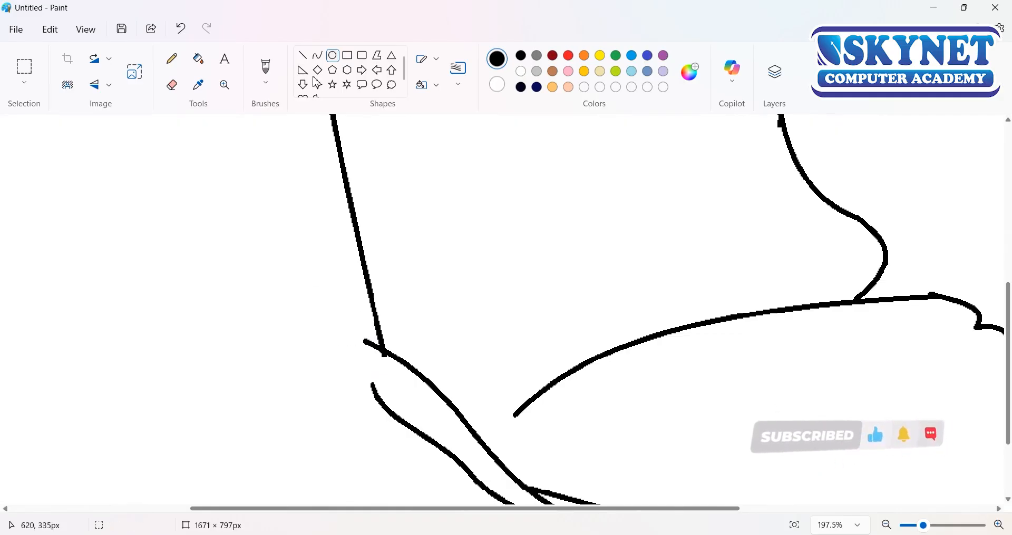
Step: Draw the rounded head with two curves joined to the front end of the body, the lower curve about 94 × 90 px
left_click(317, 56)
mouse_move(367, 341)
left_mouse_down()
mouse_move(313, 327)
mouse_move(314, 285)
left_mouse_up()
mouse_move(344, 303)
left_mouse_down()
mouse_move(367, 286)
mouse_move(343, 267)
mouse_move(304, 302)
mouse_move(330, 319)
mouse_move(378, 402)
left_mouse_up()
left_click(344, 267)
left_click(308, 307)
left_click_drag(316, 331, 284, 325)
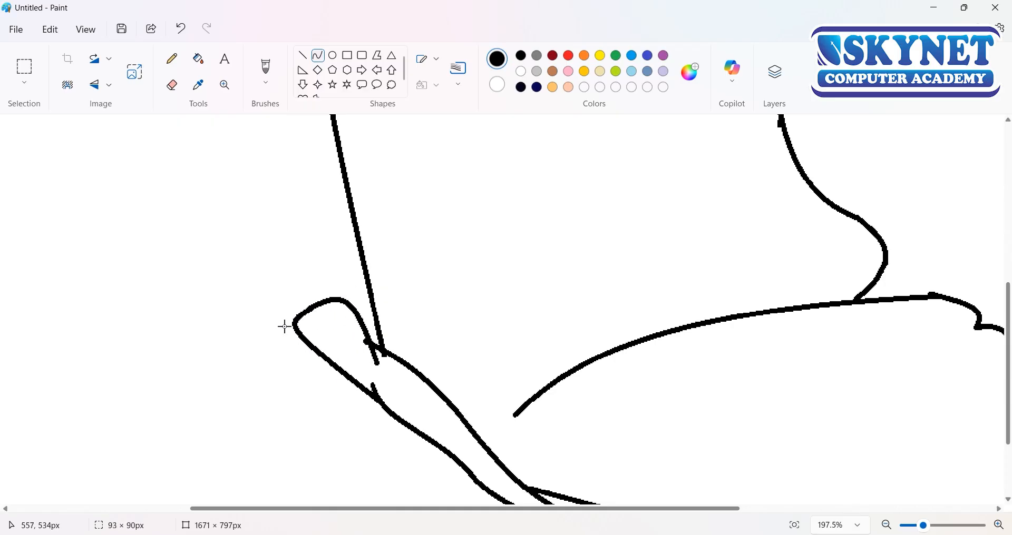
left_click_drag(322, 368, 327, 388)
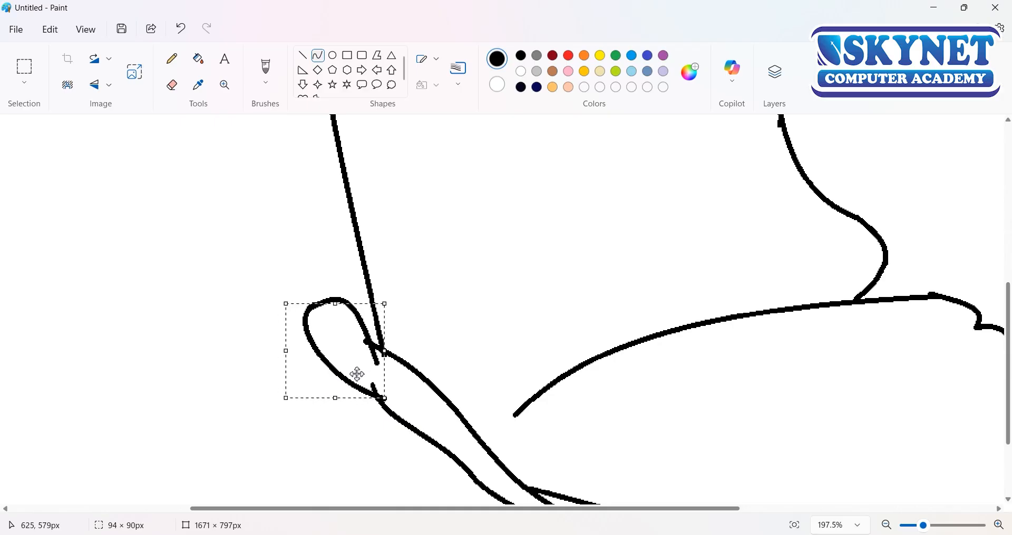
left_click(328, 296)
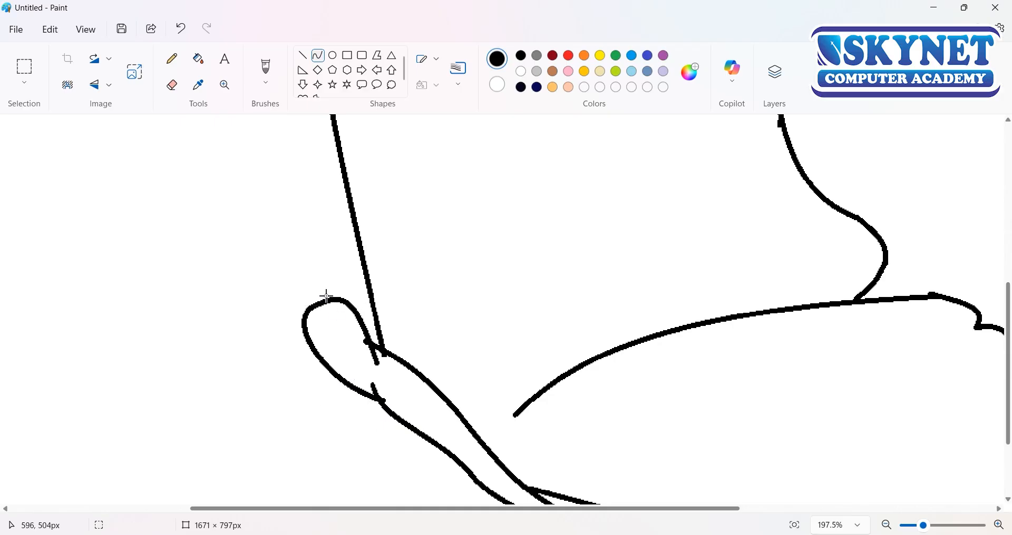
Step: Draw two curved antennae extending up and outward from the head, the first about 166 × 151 px
left_click_drag(328, 297, 158, 142)
mouse_move(248, 227)
left_mouse_down()
mouse_move(268, 193)
mouse_move(259, 176)
left_mouse_up()
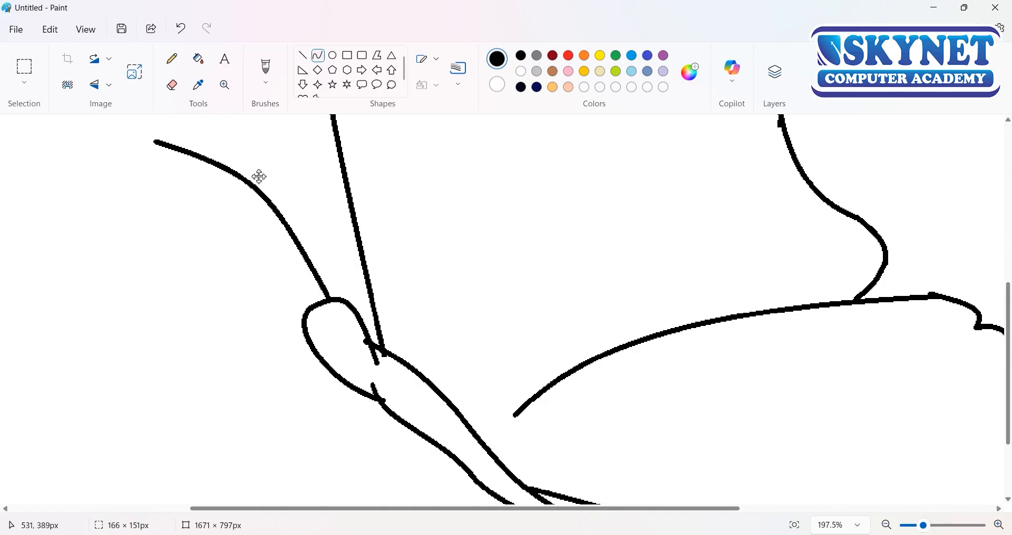
mouse_move(313, 308)
left_mouse_down()
mouse_move(154, 231)
mouse_move(114, 172)
left_mouse_up()
mouse_move(230, 235)
left_mouse_down()
mouse_move(241, 235)
mouse_move(233, 235)
left_mouse_up()
scroll(301, 374, "down", 10)
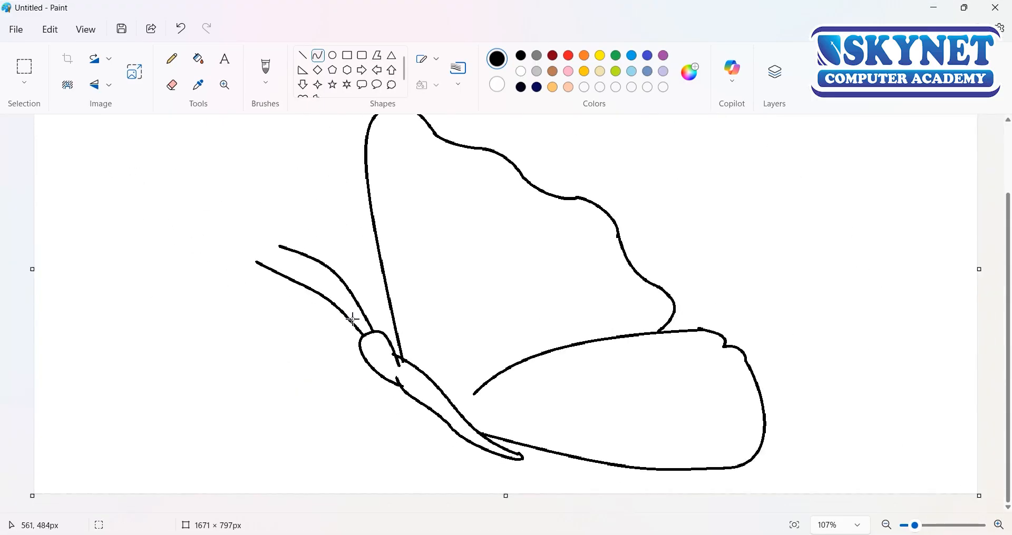
Step: Draw a long teardrop cell inside the upper wing along its front edge
mouse_move(381, 257)
left_mouse_down()
mouse_move(429, 273)
mouse_move(386, 186)
mouse_move(450, 211)
mouse_move(451, 196)
left_mouse_up()
left_click(436, 340)
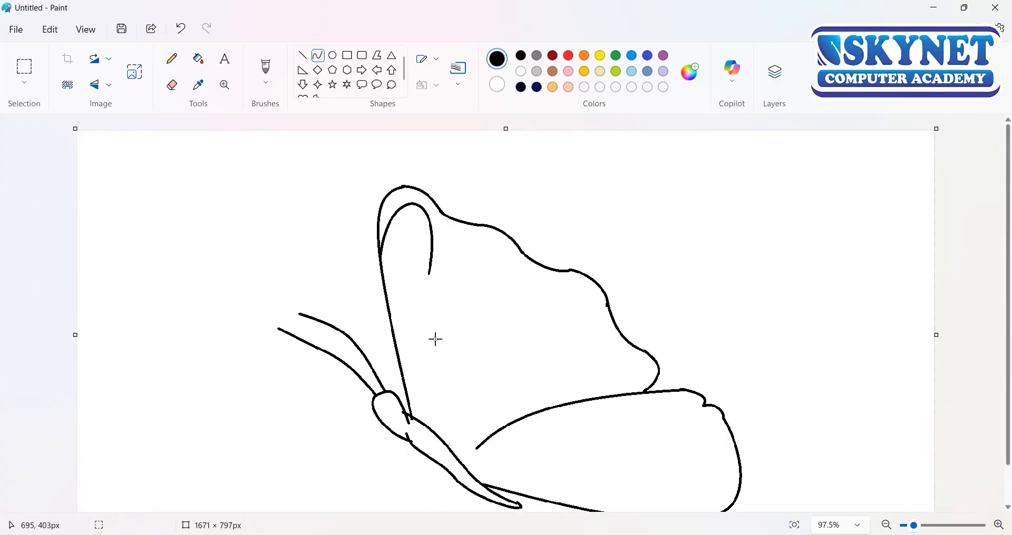
left_click_drag(429, 271, 401, 369)
Step: Add an arch beside the first wing cell and start a second teardrop beneath it with its front side and top
mouse_move(418, 325)
left_mouse_down()
mouse_move(424, 283)
mouse_move(488, 289)
mouse_move(469, 235)
mouse_move(501, 253)
mouse_move(486, 255)
left_mouse_up()
left_click(488, 287)
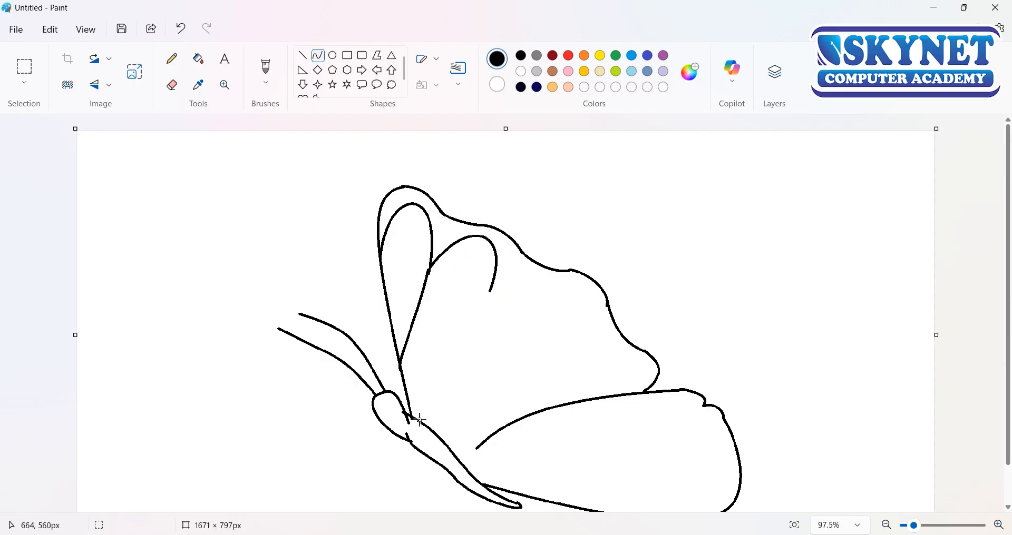
left_click_drag(430, 343, 430, 307)
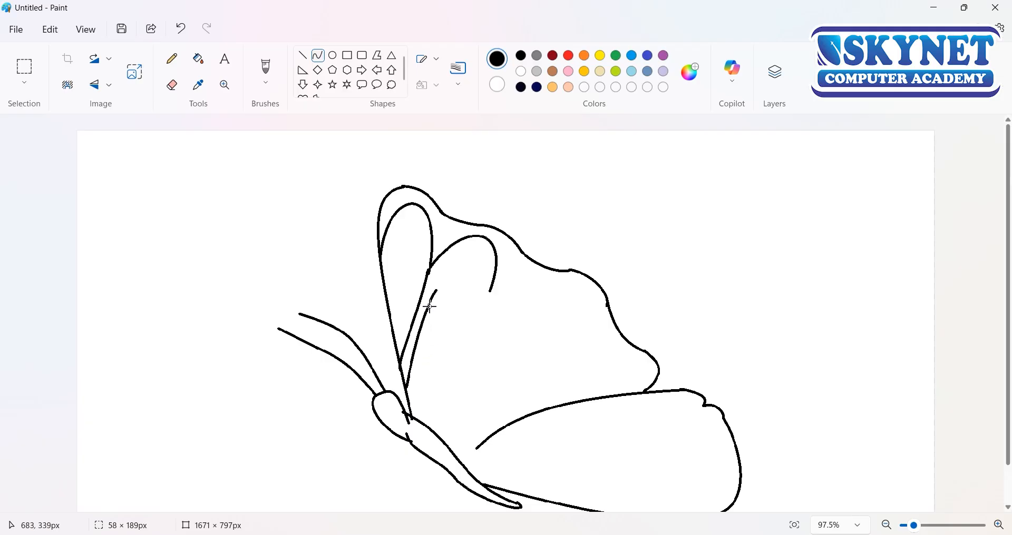
left_click(444, 292)
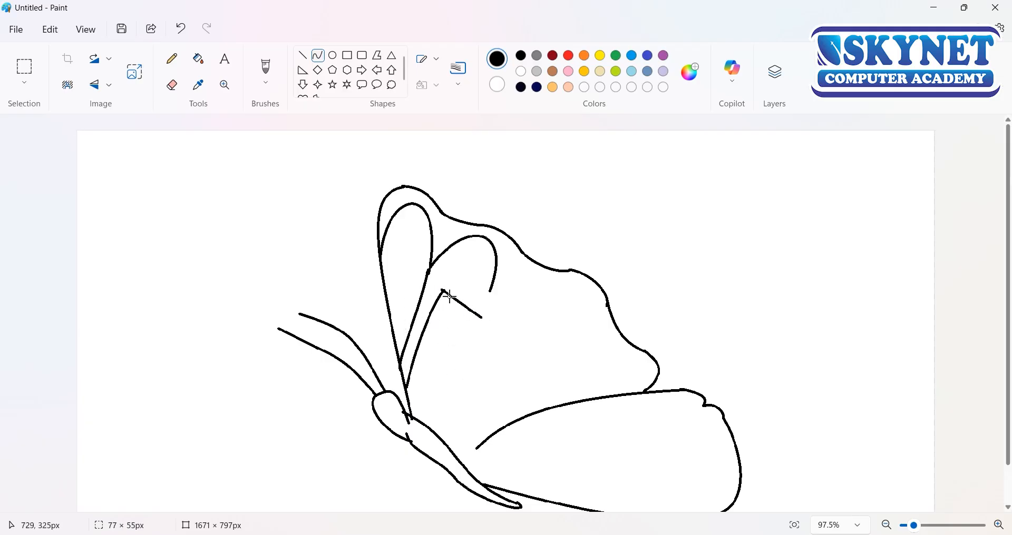
mouse_move(492, 308)
left_mouse_down()
mouse_move(491, 262)
mouse_move(476, 300)
mouse_move(488, 321)
mouse_move(472, 264)
mouse_move(507, 273)
mouse_move(507, 294)
mouse_move(415, 418)
left_mouse_up()
key("ctrl+z")
left_click(468, 383)
mouse_move(474, 350)
left_mouse_down()
mouse_move(459, 370)
mouse_move(461, 409)
mouse_move(451, 406)
left_mouse_up()
key("ctrl+z")
Step: Close the second teardrop cell with a curved side running down to the wing base
left_click_drag(485, 320, 413, 415)
left_click_drag(460, 362, 469, 359)
left_click(484, 312)
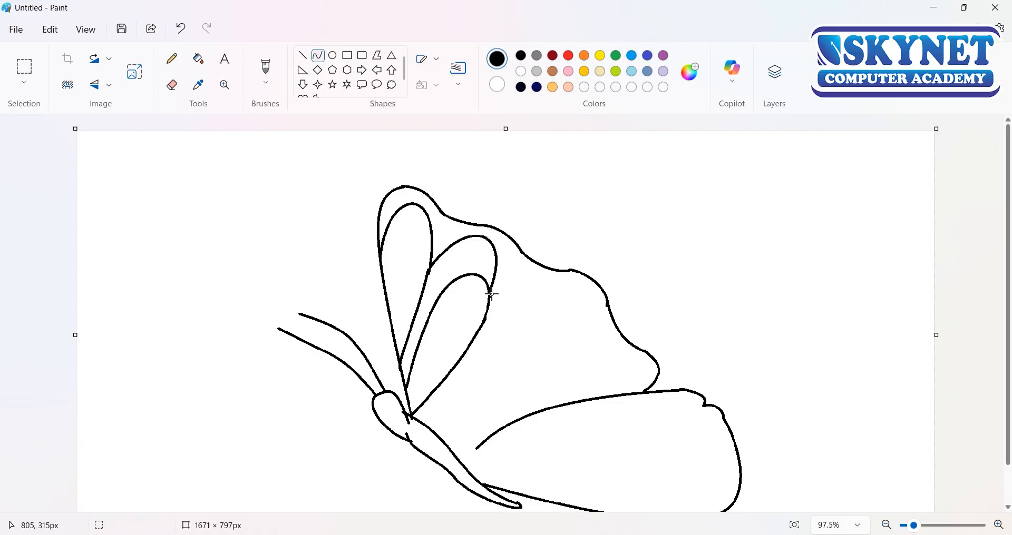
Step: Draw a short arch next to the second teardrop and a long leaf-shaped cell below it reaching down to the body
mouse_move(490, 292)
left_mouse_down()
mouse_move(531, 330)
mouse_move(536, 314)
left_mouse_up()
left_click_drag(516, 296, 503, 253)
mouse_move(528, 274)
left_mouse_down()
mouse_move(552, 267)
mouse_move(544, 252)
mouse_move(538, 284)
mouse_move(468, 350)
left_mouse_up()
mouse_move(517, 326)
left_mouse_down()
mouse_move(515, 294)
mouse_move(548, 274)
mouse_move(521, 279)
mouse_move(522, 324)
mouse_move(459, 348)
mouse_move(492, 343)
left_mouse_up()
left_click(493, 421)
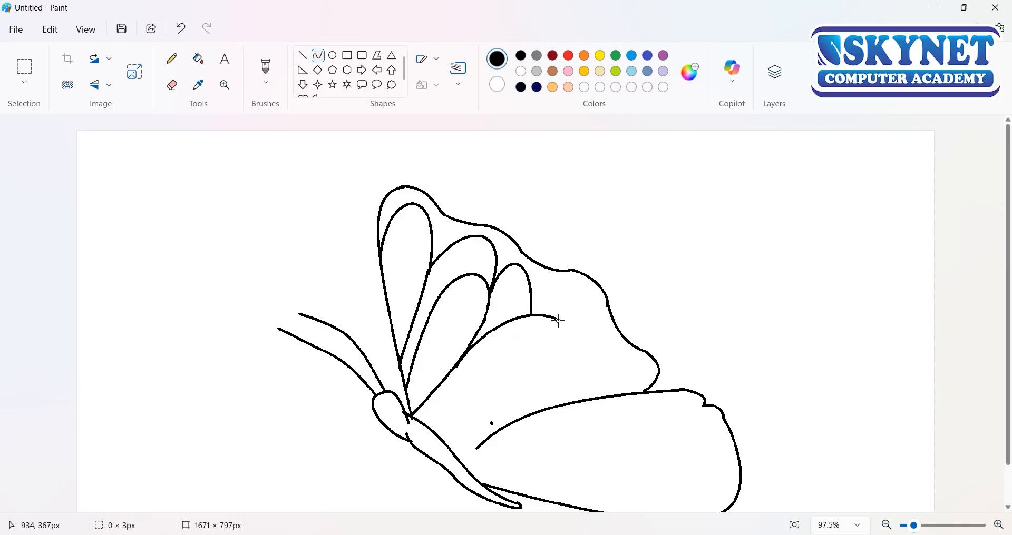
key("ctrl+z")
mouse_move(558, 320)
left_mouse_down()
mouse_move(550, 345)
mouse_move(440, 435)
mouse_move(542, 368)
mouse_move(581, 327)
mouse_move(540, 378)
left_mouse_up()
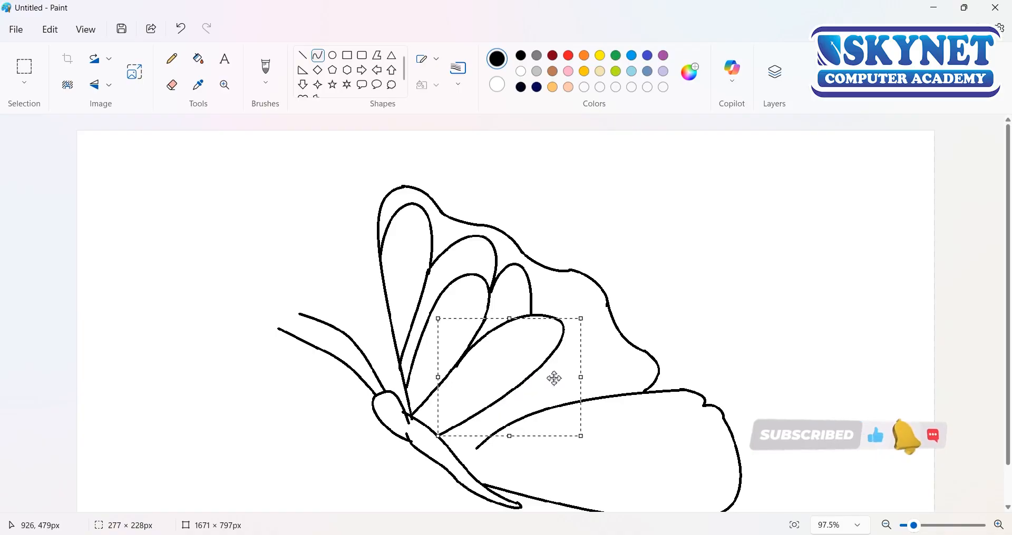
Step: Draw a wide arch beyond the long cell and a smaller rounded cell beneath it ending on the lower wing's top edge
mouse_move(562, 339)
left_mouse_down()
mouse_move(612, 338)
mouse_move(616, 395)
mouse_move(589, 311)
left_mouse_up()
left_click_drag(612, 352, 659, 372)
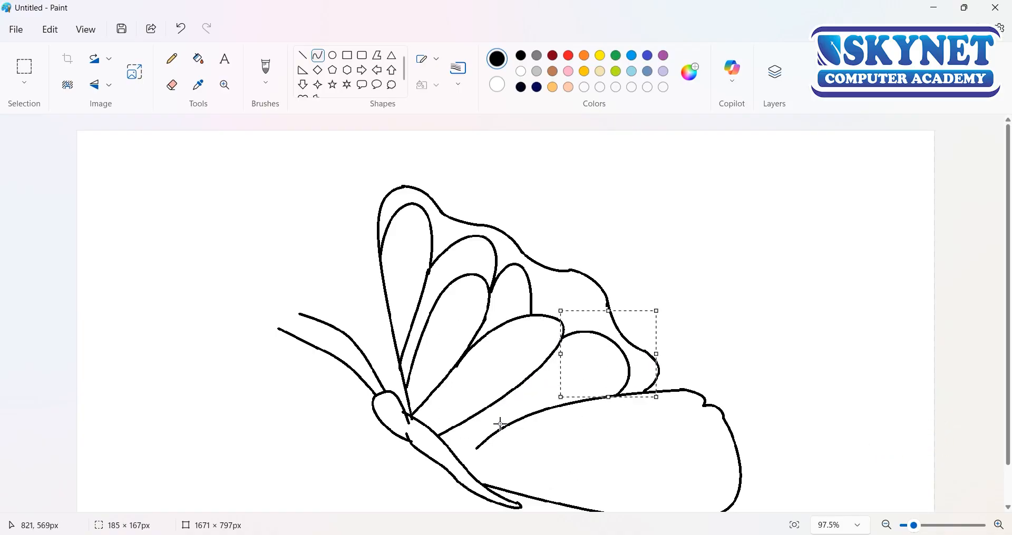
left_click_drag(529, 377, 629, 405)
left_click(569, 434)
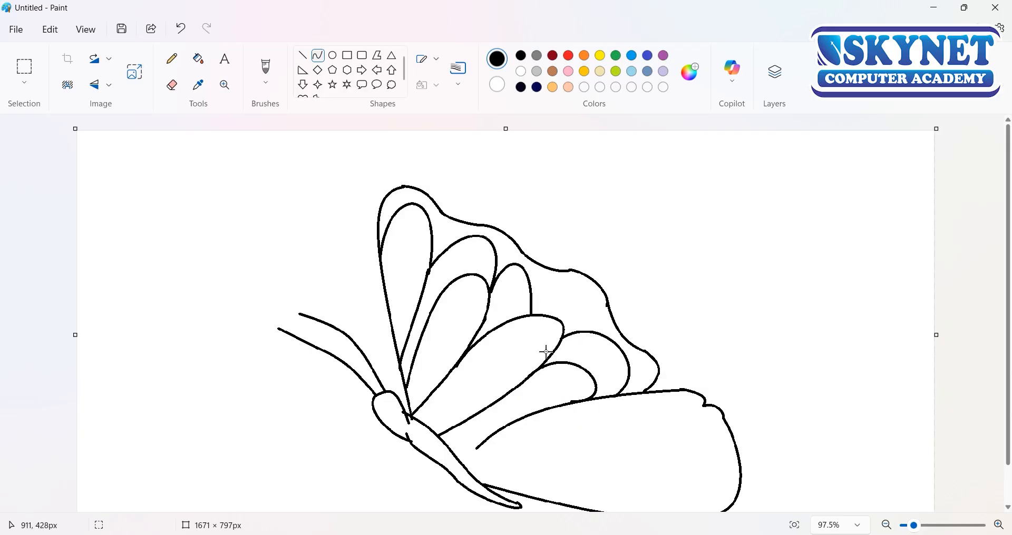
Step: Fill the gap above the long leaf-shaped cell with a short arch linking the neighbouring arches
left_click_drag(533, 292, 559, 275)
left_click_drag(570, 296, 585, 290)
left_click(584, 456)
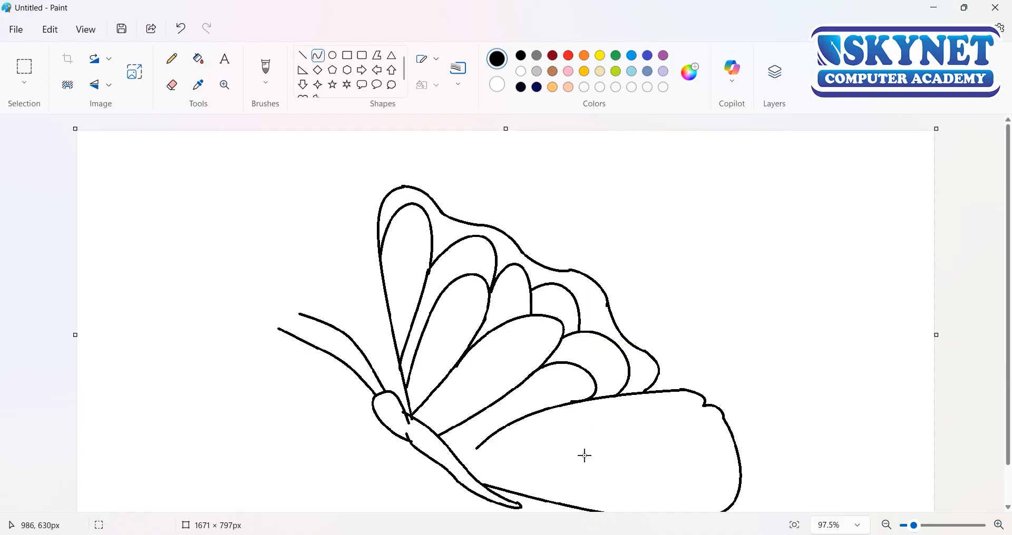
Step: Round off the lower wing's top cell with an inward curve and draw a long narrow cell from the body beneath it
left_click_drag(629, 407, 657, 412)
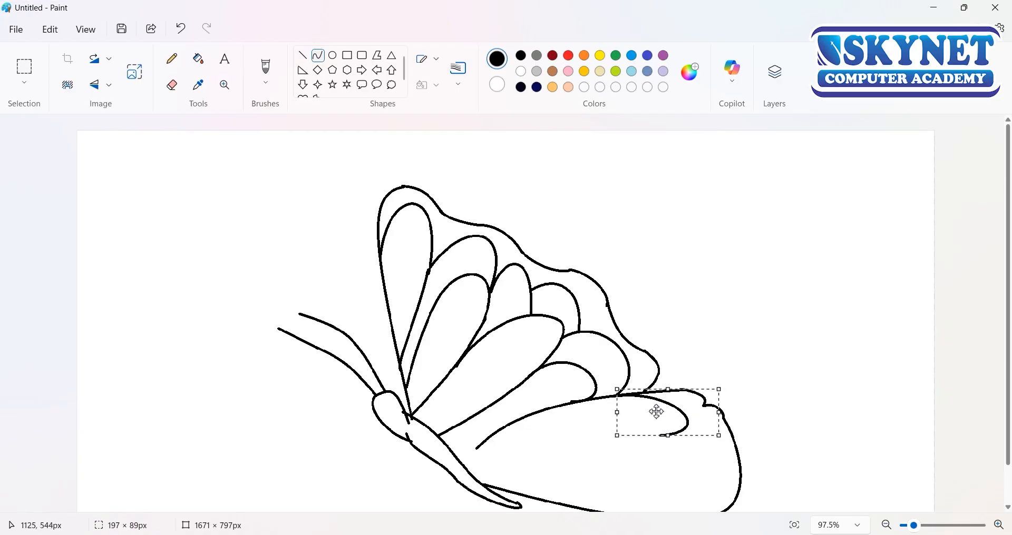
left_click(544, 472)
mouse_move(464, 468)
left_mouse_down()
mouse_move(632, 481)
mouse_move(682, 420)
mouse_move(671, 431)
left_mouse_up()
mouse_move(549, 451)
left_mouse_down()
mouse_move(724, 476)
mouse_move(714, 464)
left_mouse_up()
scroll(566, 485, "down", 1)
mouse_move(486, 441)
left_mouse_down()
mouse_move(712, 441)
mouse_move(639, 472)
mouse_move(757, 446)
mouse_move(665, 432)
left_mouse_up()
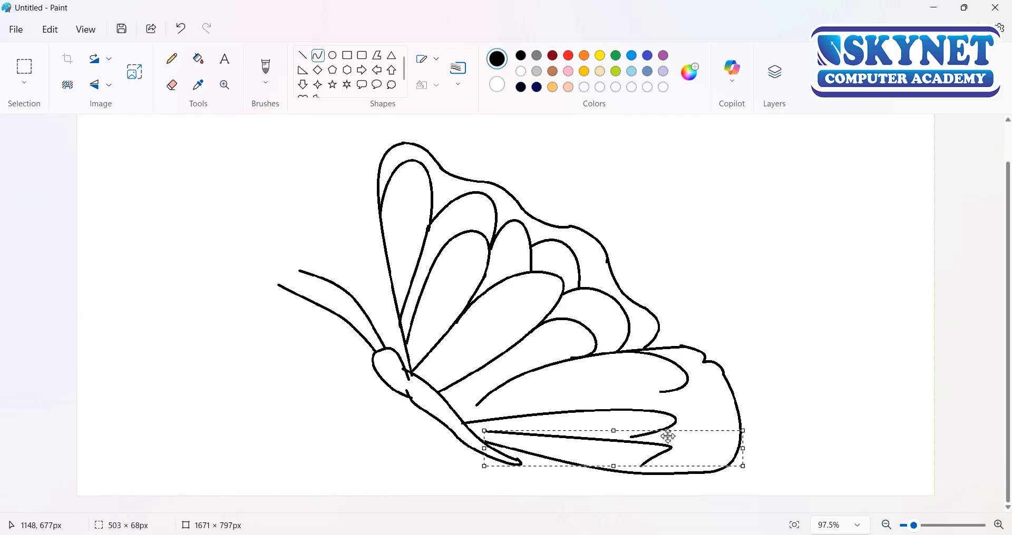
left_click_drag(607, 460, 613, 468)
key("ctrl+z")
Step: Draw the lower wing's bottom cell with a rounded outer end and a gently curved upper side running back to the body
mouse_move(477, 436)
left_mouse_down()
mouse_move(655, 453)
mouse_move(653, 476)
left_mouse_up()
mouse_move(655, 461)
left_mouse_down()
mouse_move(662, 448)
mouse_move(730, 447)
mouse_move(726, 462)
mouse_move(684, 446)
mouse_move(638, 475)
mouse_move(671, 441)
mouse_move(706, 445)
left_mouse_up()
left_click(640, 495)
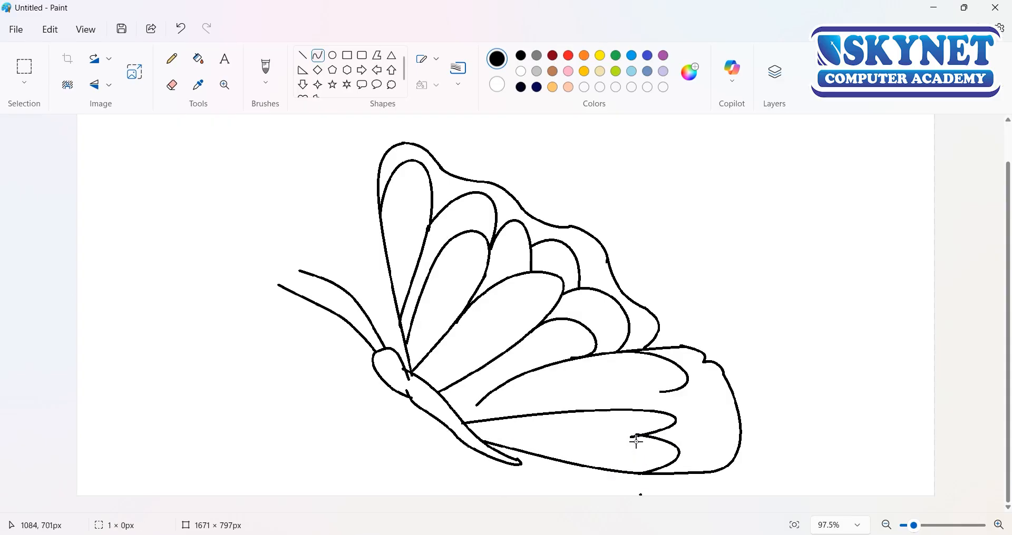
mouse_move(636, 436)
left_mouse_down()
mouse_move(456, 433)
mouse_move(473, 435)
left_mouse_up()
left_click_drag(543, 436, 551, 442)
left_click_drag(557, 439, 556, 432)
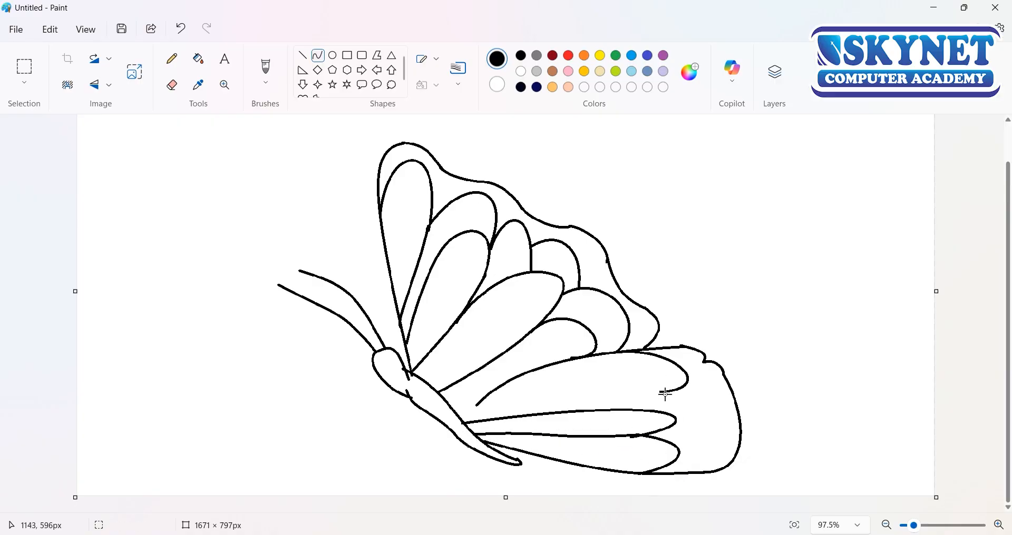
Step: Draw a cell between the lower wing's top two cells and add rounded arches along the outer ends beneath it
mouse_move(529, 414)
left_mouse_down()
mouse_move(670, 388)
mouse_move(710, 409)
mouse_move(672, 384)
mouse_move(708, 408)
left_mouse_up()
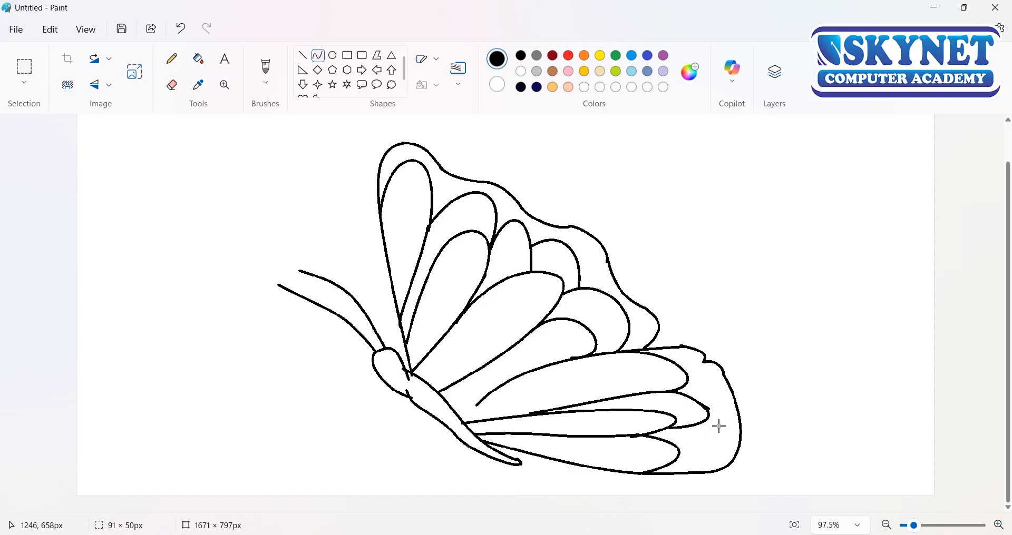
left_click(692, 452)
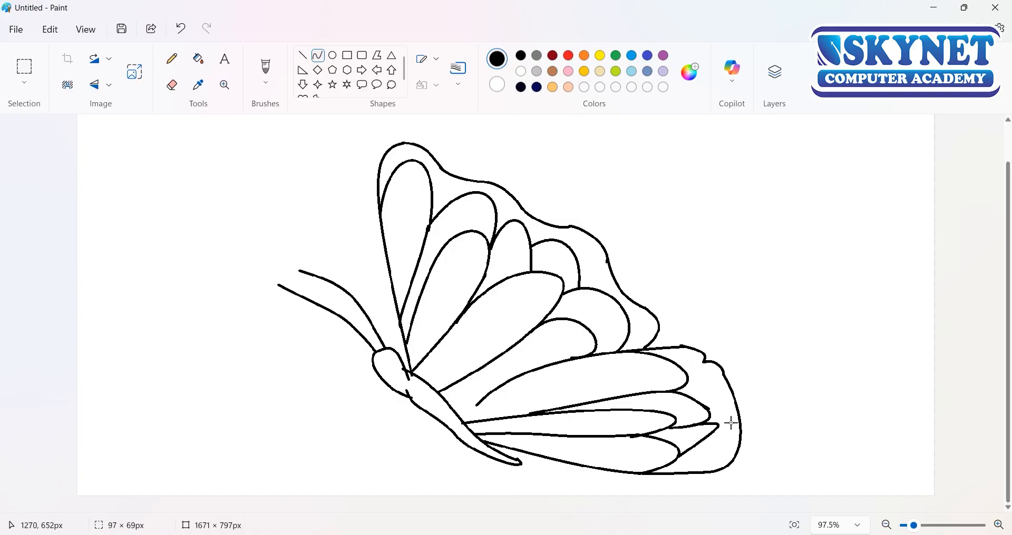
left_click_drag(731, 423, 725, 454)
left_click(743, 452)
scroll(705, 451, "up", 2)
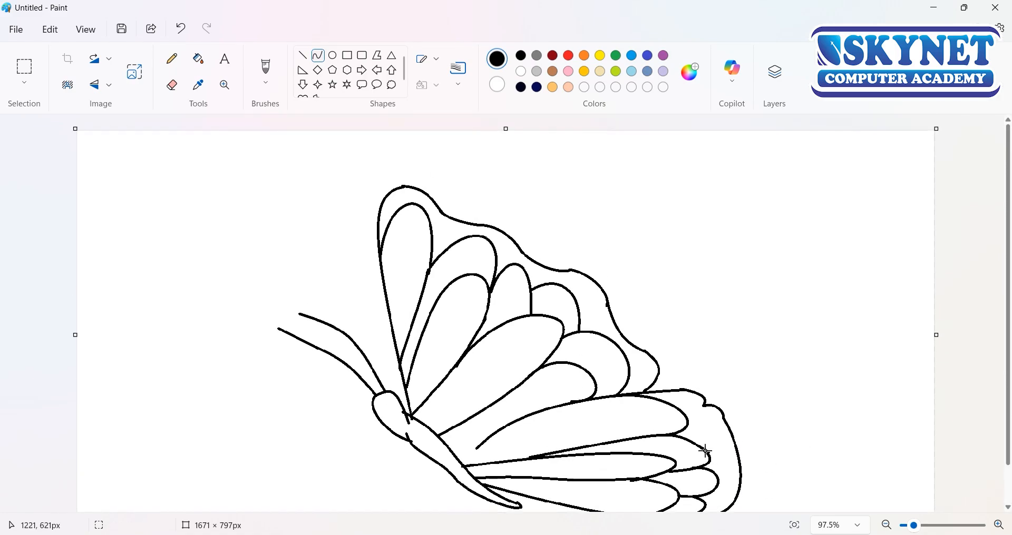
Step: Fill the outer borders of the upper and lower wings and the whole body with black
scroll(533, 253, "down", 3, "ctrl")
left_click(199, 58)
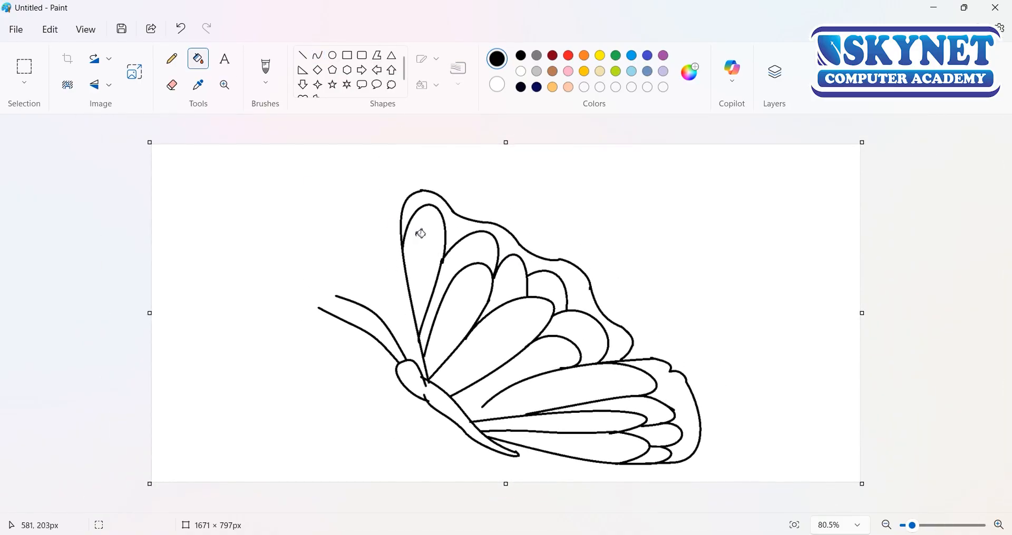
left_click(420, 234)
left_click(655, 367)
left_click(449, 404)
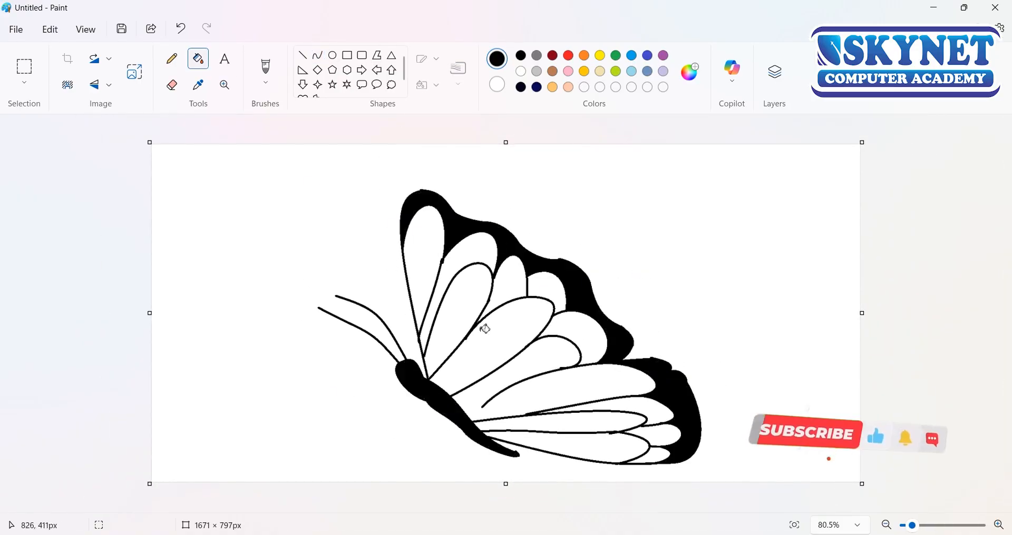
Step: Extend the canvas upward to 1671 × 947 px and draw the rear upper wing's rounded leading edge rising from behind the front wing
left_click_drag(508, 144, 509, 117)
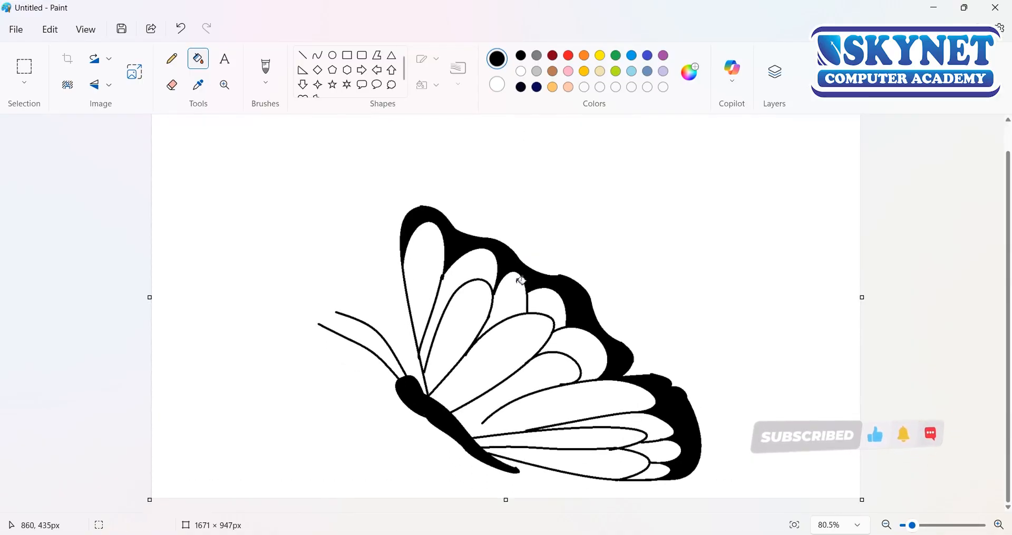
left_click(318, 55)
scroll(465, 242, "up", 1)
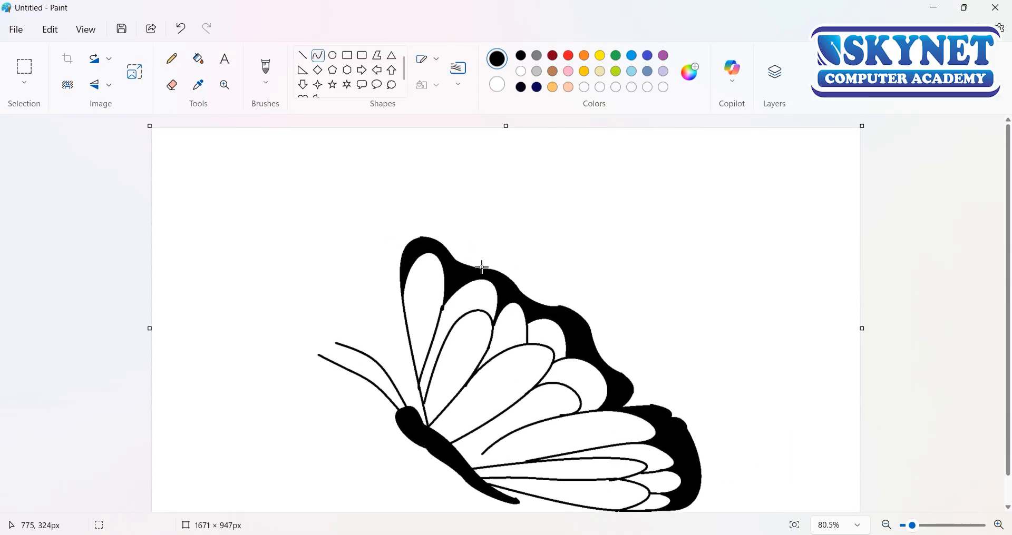
mouse_move(482, 268)
left_mouse_down()
mouse_move(519, 176)
mouse_move(546, 160)
mouse_move(488, 208)
mouse_move(510, 136)
mouse_move(500, 112)
left_mouse_up()
left_click_drag(547, 189, 640, 236)
left_click(599, 230)
left_click(569, 189)
Step: Continue the rear upper wing's outer edge from its tip with a bulging curve sloping downward
key("ctrl+z")
left_click(591, 193)
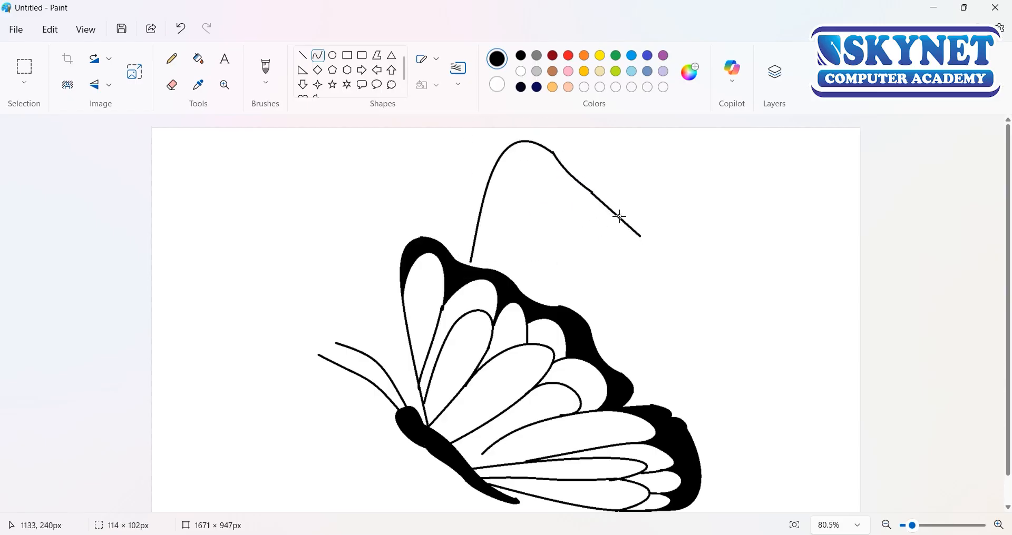
left_click(635, 219)
left_click_drag(592, 192, 586, 187)
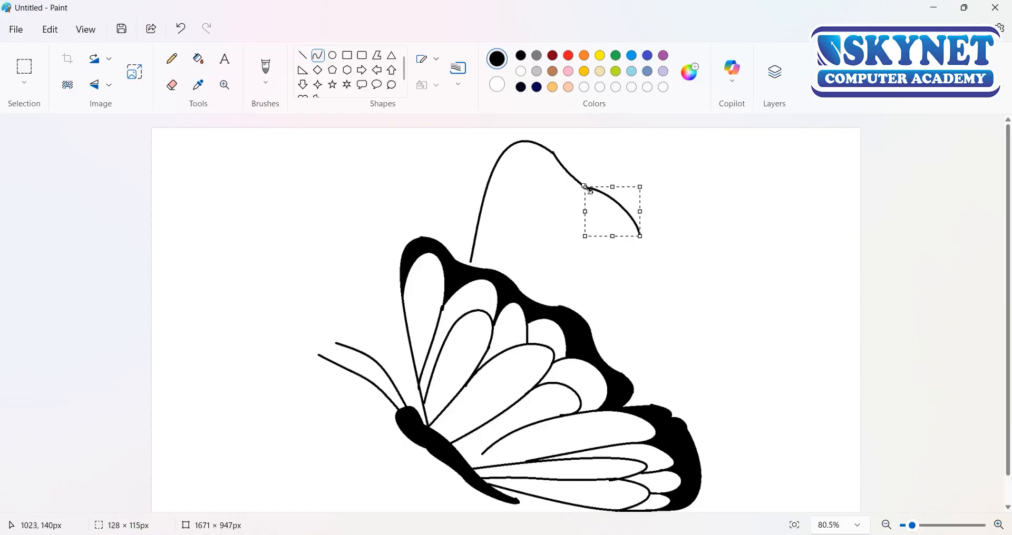
left_click_drag(641, 235, 630, 252)
left_click_drag(585, 218, 582, 218)
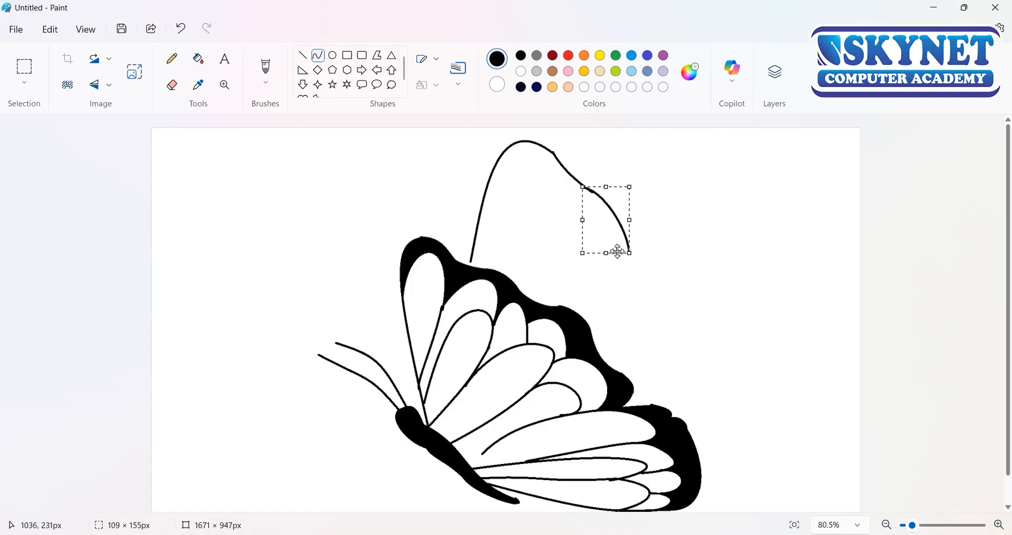
left_click(630, 249)
Step: Finish the rear upper wing's outer edge with a wide rounded curve ending at the front upper wing's lower corner
left_click_drag(631, 249, 624, 370)
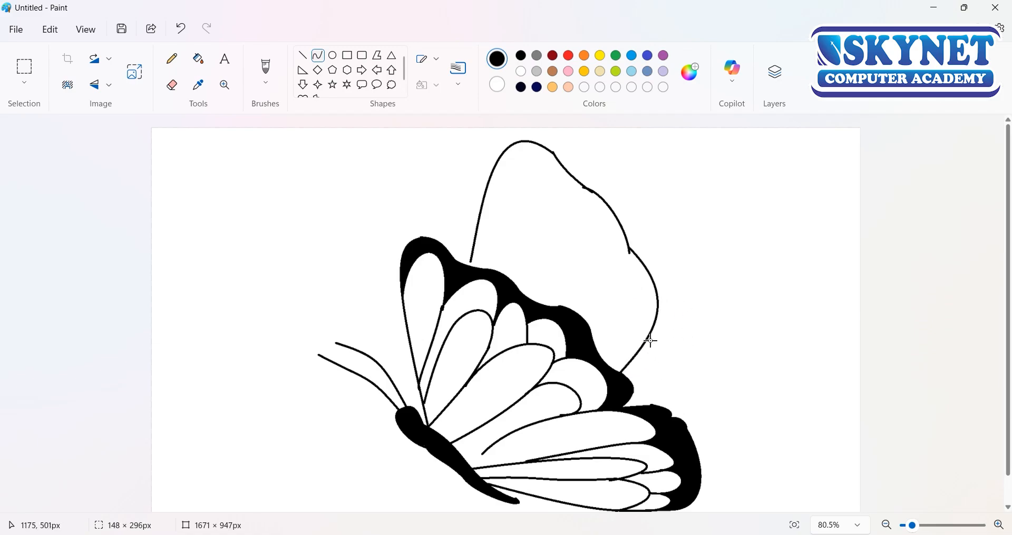
left_click_drag(677, 315, 709, 330)
left_click_drag(665, 373, 673, 395)
left_click_drag(655, 343, 654, 363)
mouse_move(620, 265)
left_mouse_down()
mouse_move(608, 255)
mouse_move(616, 252)
left_mouse_up()
left_click_drag(712, 330, 727, 334)
left_click_drag(642, 330, 637, 330)
left_click(745, 385)
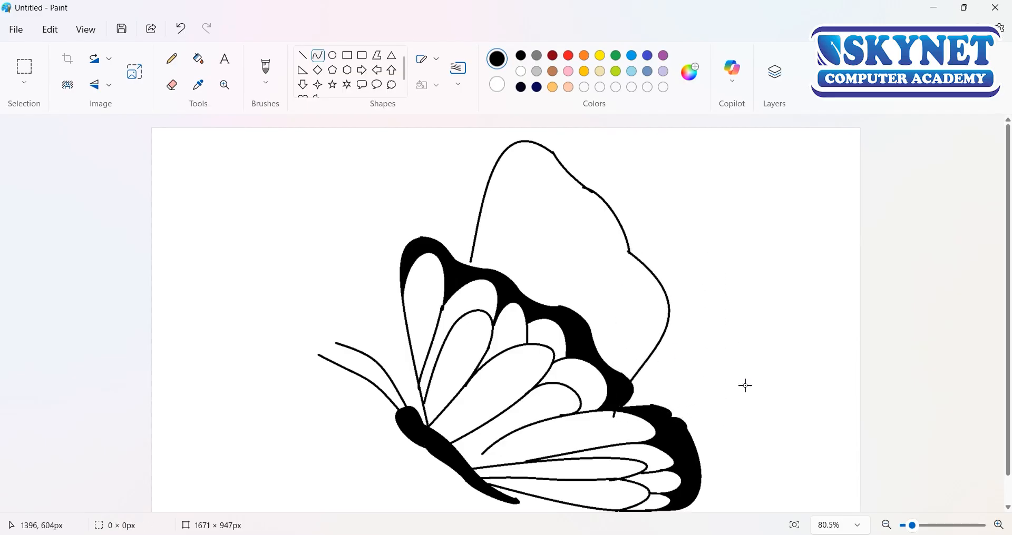
Step: Draw the rear lower wing's arched outer edge, starting at the junction of the rear upper wing and the front wing
scroll(655, 291, "down", 1)
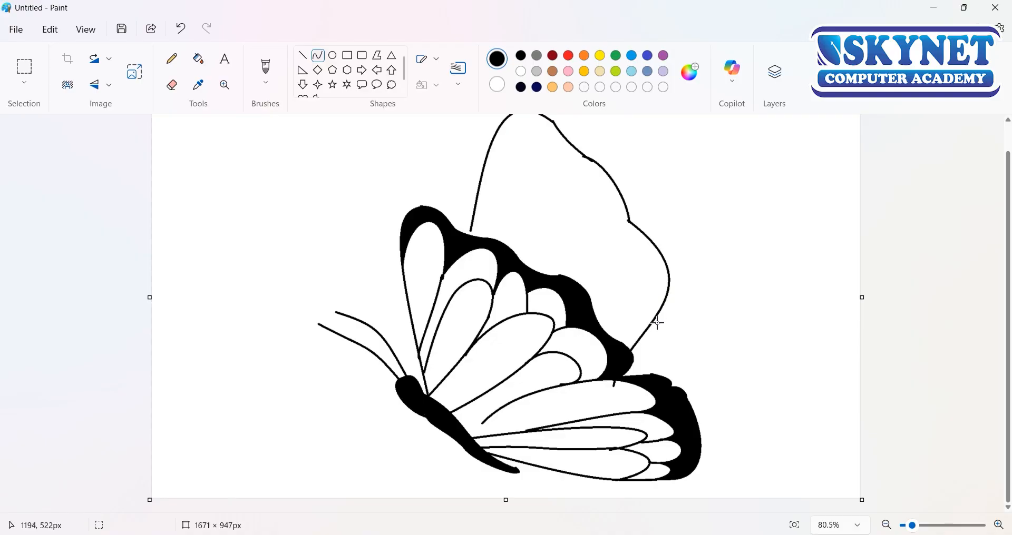
left_click_drag(696, 344, 720, 381)
left_click_drag(652, 320, 731, 338)
left_click_drag(684, 355, 681, 362)
left_click_drag(728, 397, 738, 415)
key("ctrl+z")
Step: Brush the rest of the rear lower wing's outline around to the front lower wing's border
scroll(741, 470, "up", 1)
scroll(740, 469, "up", 3)
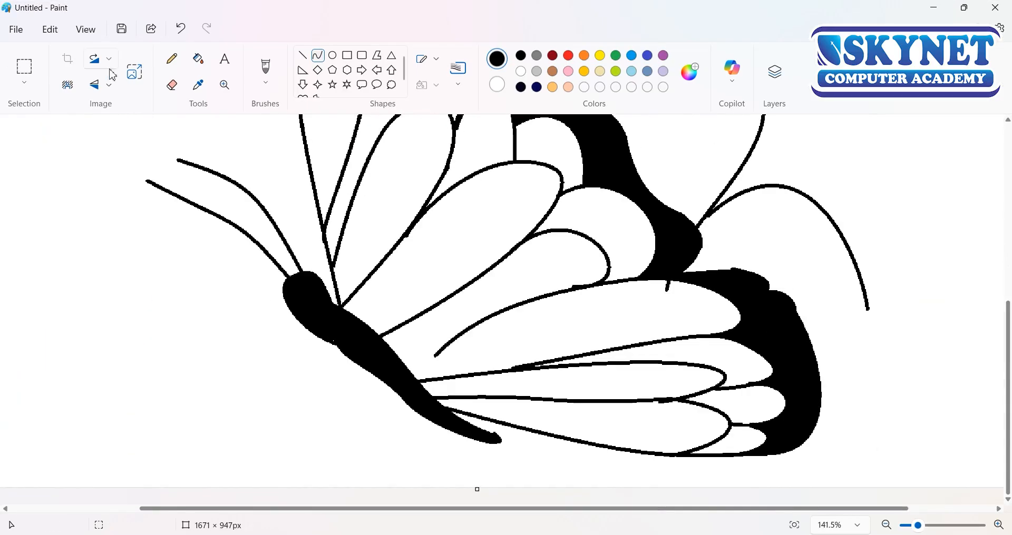
left_click(265, 67)
left_click(789, 217)
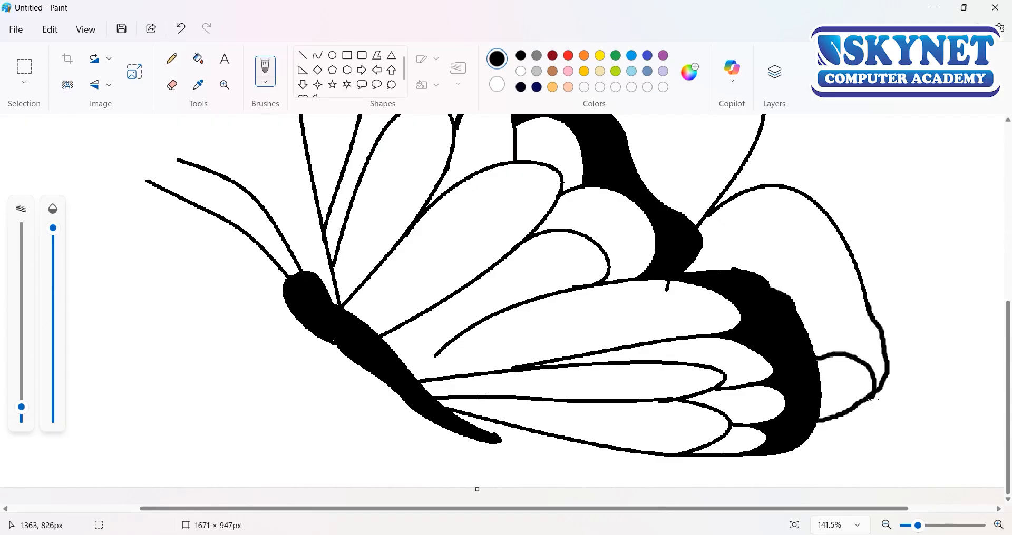
key("ctrl+z")
Step: Brush a row of rounded, finger-like cells inside the rear lower wing, running outward from the front wings
left_click_drag(813, 336, 832, 366)
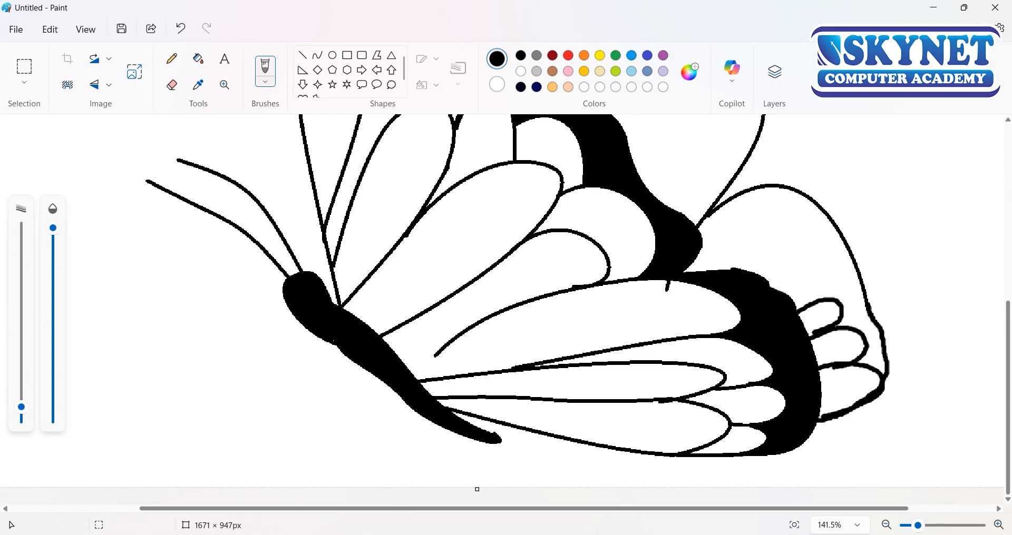
left_click_drag(703, 221, 689, 266)
mouse_move(754, 237)
left_mouse_down()
mouse_move(752, 275)
mouse_move(788, 297)
left_mouse_up()
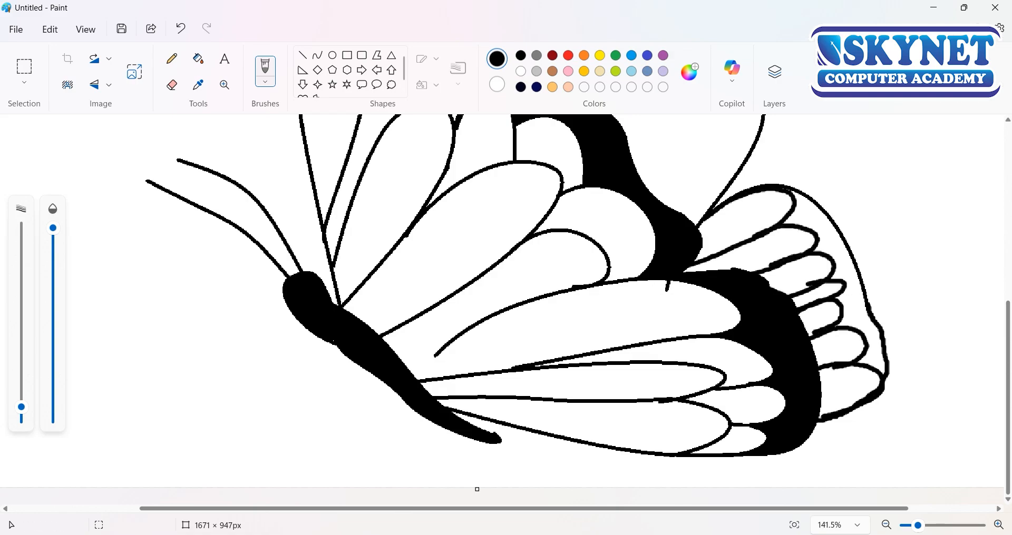
scroll(870, 395, "up", 2)
key("ctrl+z")
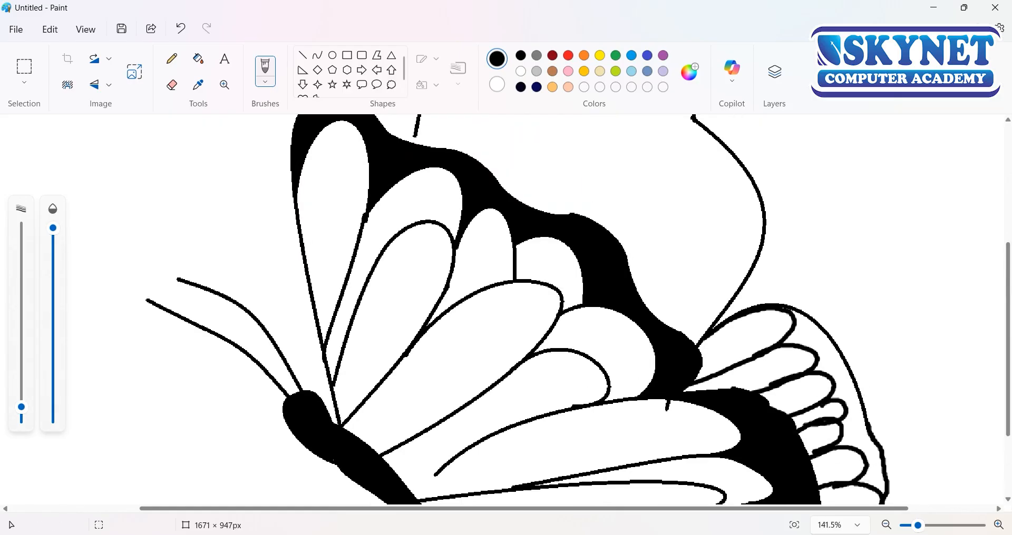
Step: Try brushing a row of long rounded cells freehand inside the rear upper wing
scroll(448, 231, "up", 4)
left_click_drag(448, 227, 457, 387)
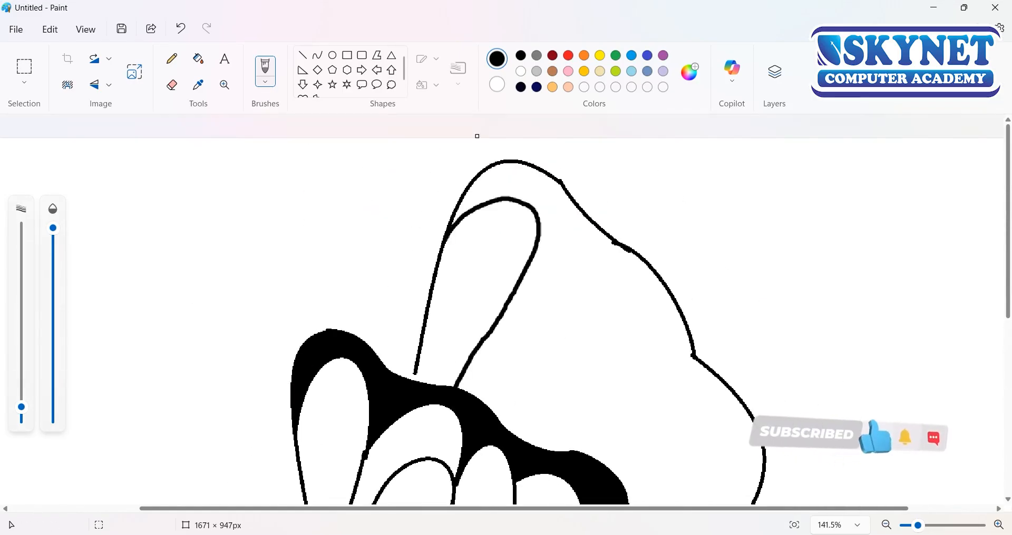
mouse_move(521, 274)
left_mouse_down()
mouse_move(543, 348)
mouse_move(535, 374)
left_mouse_up()
mouse_move(470, 392)
left_mouse_down()
mouse_move(551, 353)
mouse_move(519, 437)
left_mouse_up()
mouse_move(568, 331)
left_mouse_down()
mouse_move(616, 306)
mouse_move(566, 451)
left_mouse_up()
left_click_drag(642, 373, 611, 469)
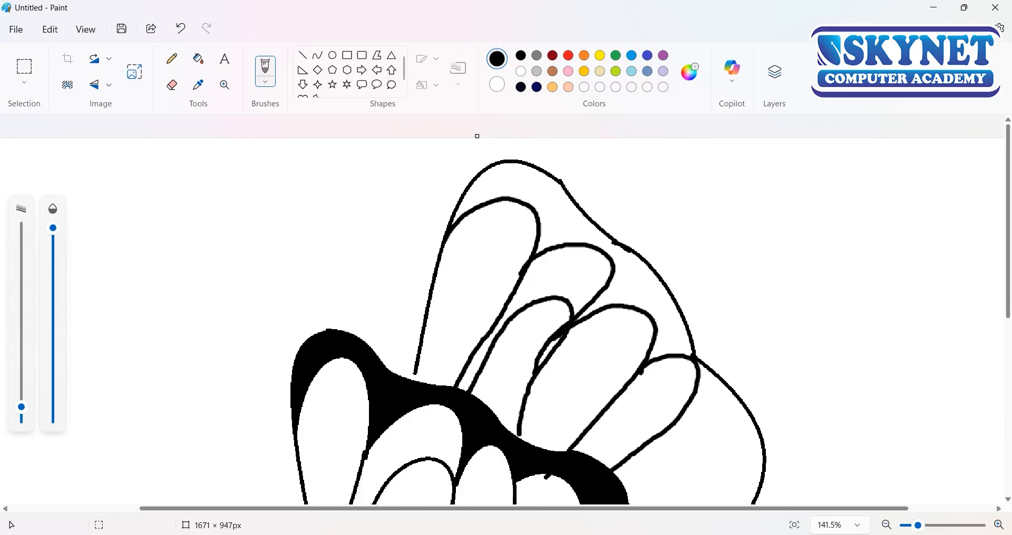
Step: Undo the latest brushed cells and try redrawing narrower ones beside the rear upper wing's first cells
scroll(560, 312, "down", 2)
key("ctrl+z")
key("ctrl+z")
key("ctrl+z")
key("ctrl+z")
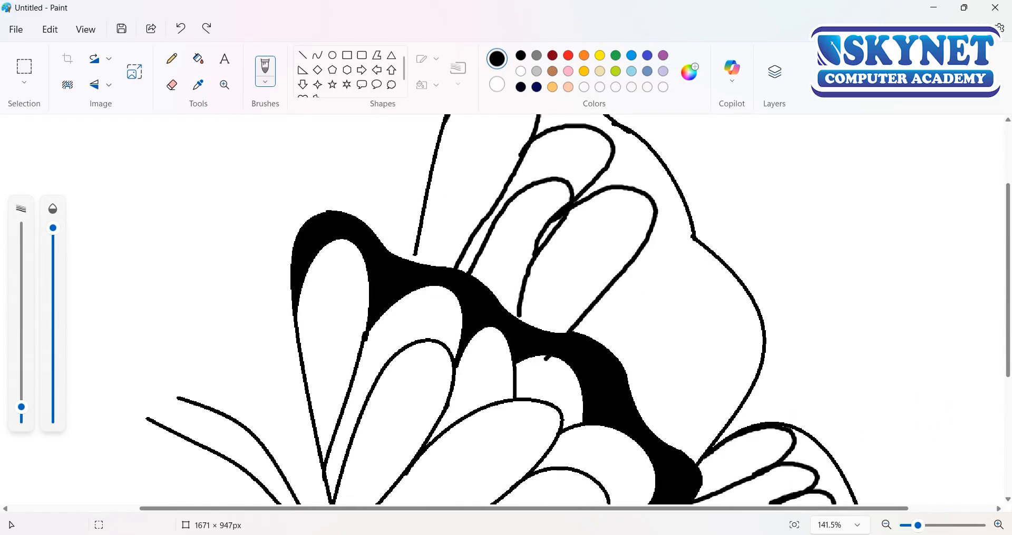
left_click_drag(490, 216, 514, 315)
mouse_move(552, 240)
left_mouse_down()
mouse_move(633, 190)
mouse_move(530, 324)
left_mouse_up()
mouse_move(583, 266)
left_mouse_down()
mouse_move(666, 242)
mouse_move(588, 337)
left_mouse_up()
key("ctrl+z")
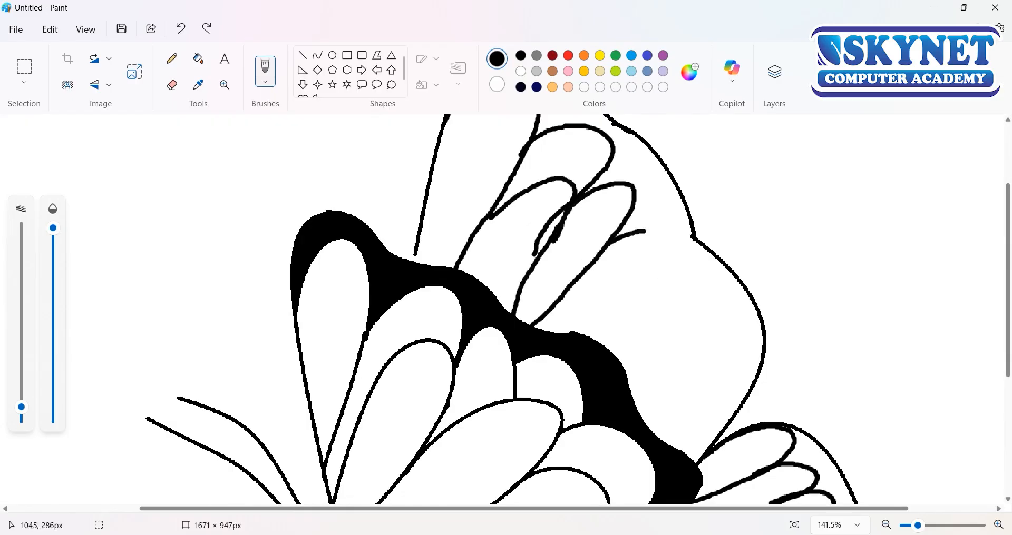
Step: Try one more brushed cell, then undo all the freehand cells inside the rear upper wing
mouse_move(644, 231)
left_mouse_down()
mouse_move(606, 306)
mouse_move(570, 333)
left_mouse_up()
mouse_move(671, 264)
left_mouse_down()
mouse_move(670, 302)
mouse_move(605, 344)
mouse_move(740, 301)
left_mouse_up()
key("ctrl+z")
key("ctrl+z")
key("ctrl+z")
scroll(527, 263, "up", 2)
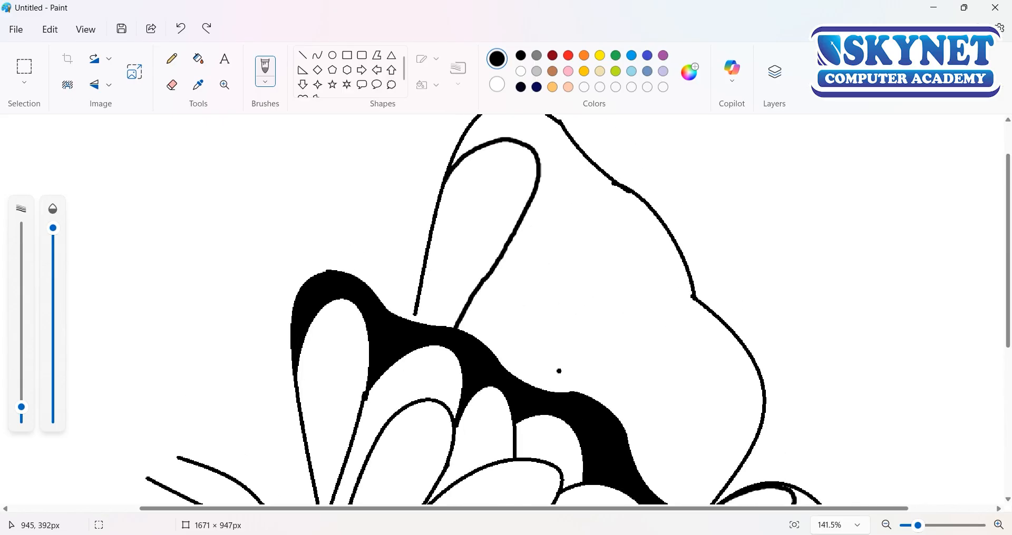
key("ctrl+z")
Step: Draw the rounded top of the rear upper wing's first cell with the Curve tool, starting on the leading edge
left_click(318, 55)
left_click_drag(447, 183, 522, 202)
mouse_move(486, 176)
left_mouse_down()
mouse_move(470, 144)
mouse_move(479, 102)
left_mouse_up()
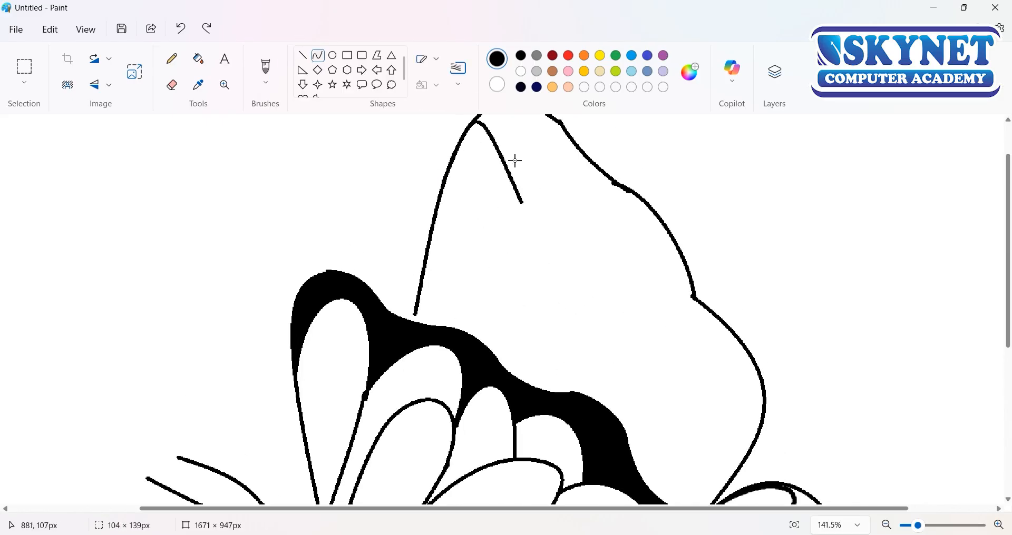
left_click_drag(516, 160, 552, 122)
mouse_move(499, 202)
left_mouse_down()
mouse_move(499, 226)
mouse_move(467, 194)
left_mouse_up()
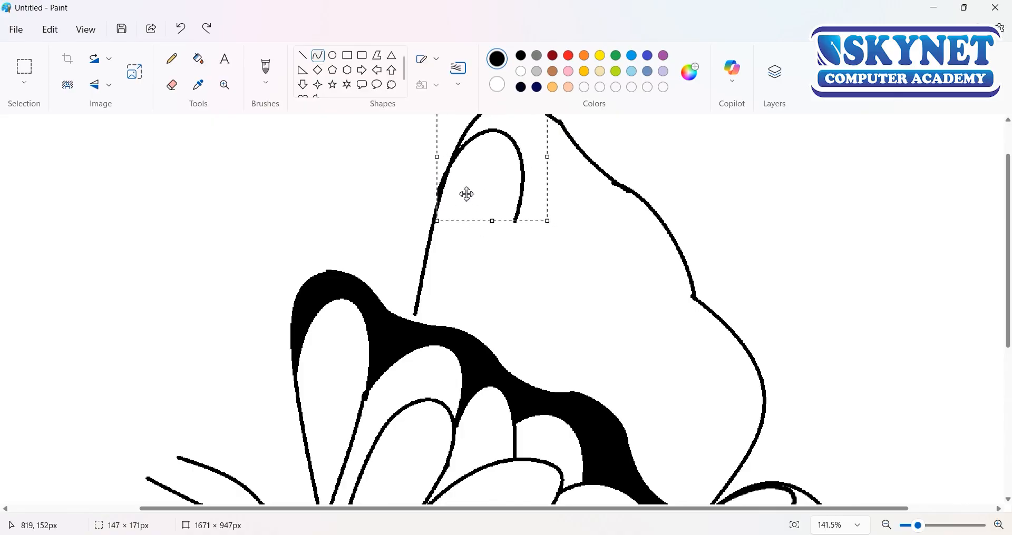
key("Escape")
Step: Run the first cell's inner side down to the front wing and close the gap at the leading edge's base
left_click_drag(519, 220, 455, 336)
mouse_move(472, 292)
left_mouse_down()
mouse_move(497, 261)
mouse_move(480, 289)
left_mouse_up()
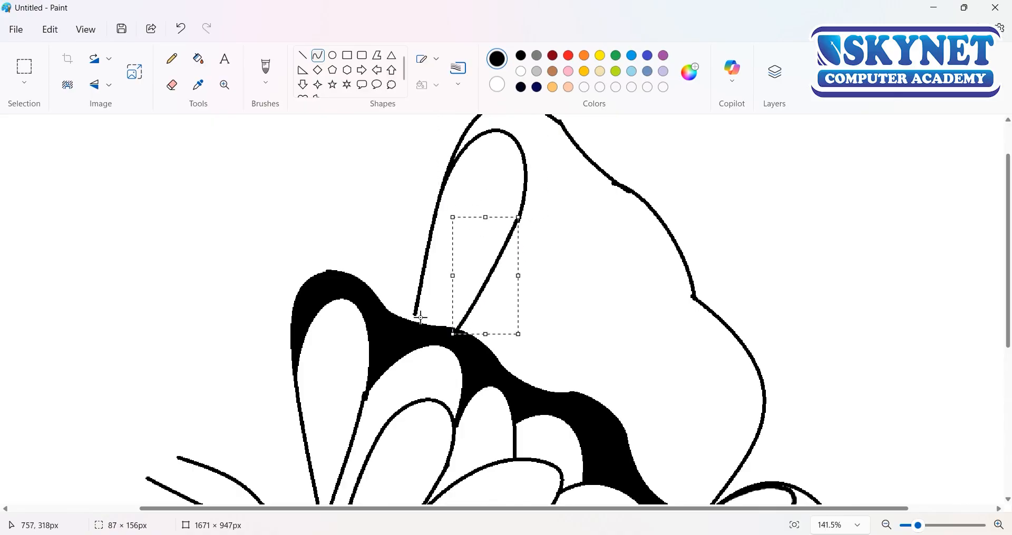
mouse_move(414, 314)
left_mouse_down()
mouse_move(413, 330)
mouse_move(421, 310)
left_mouse_up()
left_click(484, 380)
Step: Draw the rounded top of the second cell, arching from the first cell's side
left_click_drag(519, 219, 528, 118)
left_click_drag(564, 192, 631, 225)
left_click_drag(571, 273, 537, 273)
left_click_drag(631, 194, 625, 203)
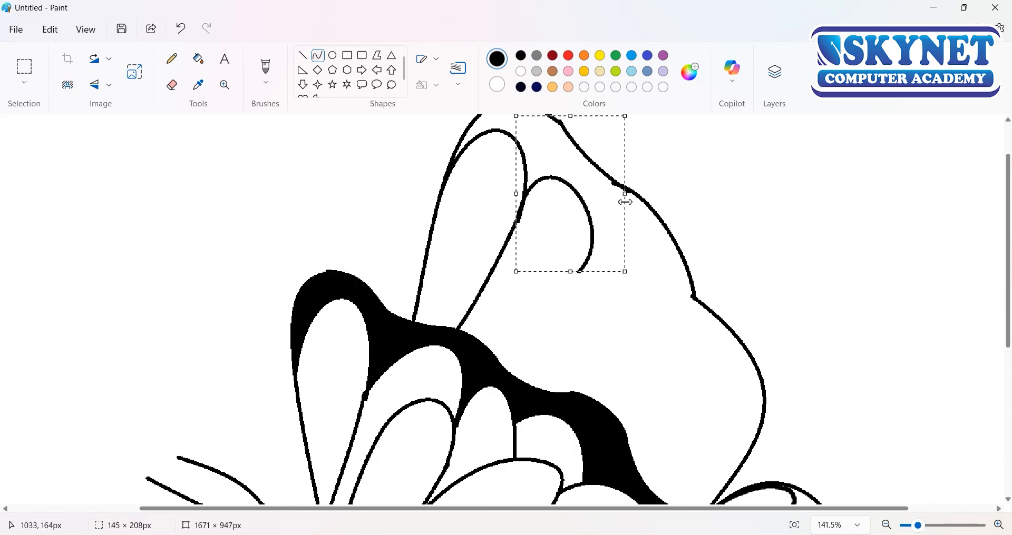
left_click_drag(580, 272, 515, 354)
left_click_drag(557, 293, 559, 337)
key("ctrl+z")
Step: Draw the third cell's long upper side from the front wing's border with a rounded outer end
mouse_move(576, 271)
left_mouse_down()
mouse_move(491, 350)
mouse_move(655, 262)
mouse_move(658, 283)
left_mouse_up()
left_click(511, 334)
mouse_move(639, 252)
left_mouse_down()
mouse_move(622, 221)
mouse_move(657, 217)
left_mouse_up()
left_click(623, 349)
Step: Draw the third cell's lower side back to the front wing and erase the line overshooting its outer end
left_click_drag(657, 278, 515, 384)
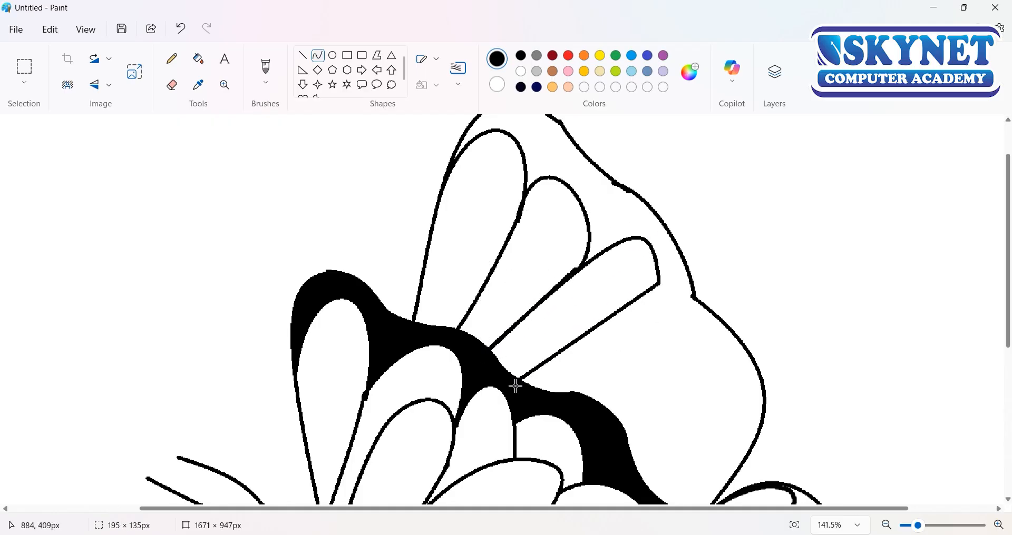
mouse_move(638, 305)
left_mouse_down()
mouse_move(627, 337)
mouse_move(606, 339)
mouse_move(670, 289)
mouse_move(549, 364)
mouse_move(651, 330)
mouse_move(655, 303)
left_mouse_up()
left_click_drag(509, 367, 504, 379)
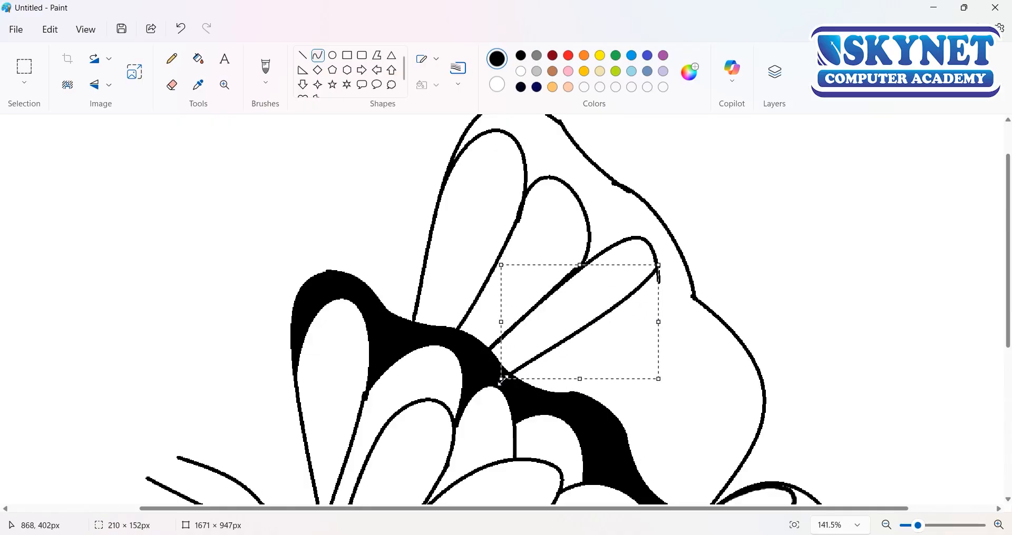
left_click_drag(664, 331, 656, 350)
left_click(656, 349)
left_click(172, 85)
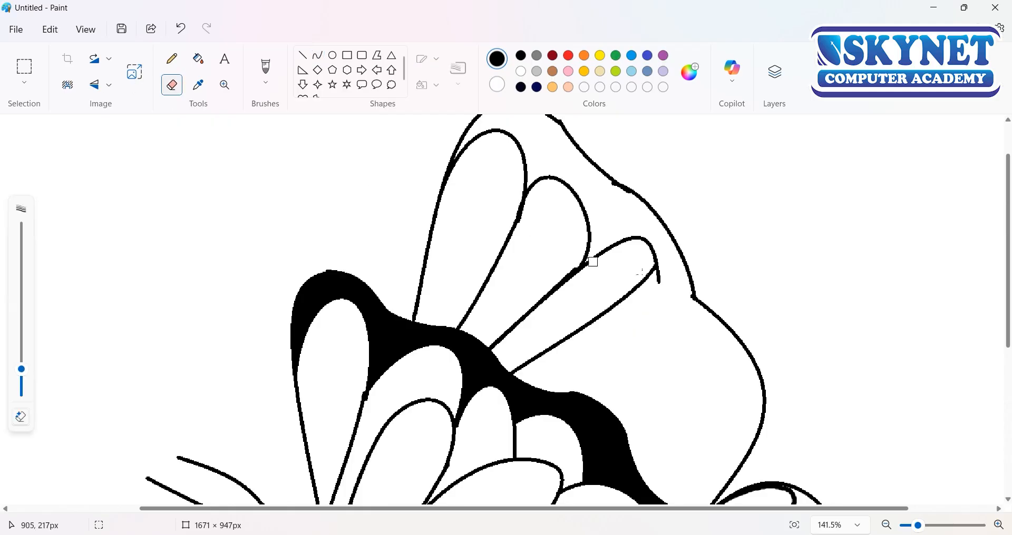
Step: Draw the fourth cell with a rounded outer end and a gently curved lower side back to the front wing
left_click(319, 55)
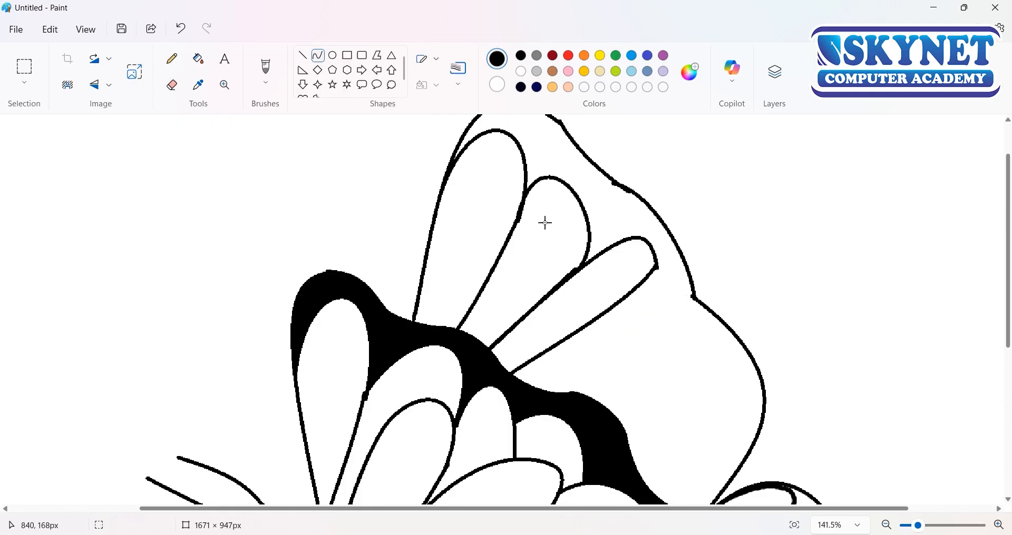
left_click_drag(589, 328, 694, 343)
left_click_drag(621, 331, 674, 271)
mouse_move(684, 305)
left_mouse_down()
mouse_move(695, 315)
mouse_move(676, 306)
left_mouse_up()
mouse_move(635, 343)
left_mouse_down()
mouse_move(617, 336)
mouse_move(620, 388)
mouse_move(536, 402)
mouse_move(649, 389)
mouse_move(535, 399)
left_mouse_up()
left_click(701, 371)
left_click(613, 413)
Step: Draw the fifth cell's rounded outer end, arching from the fourth cell's lower side
left_click_drag(701, 340, 702, 411)
left_click_drag(671, 383, 711, 323)
left_click_drag(714, 359, 751, 365)
left_click_drag(676, 364, 662, 371)
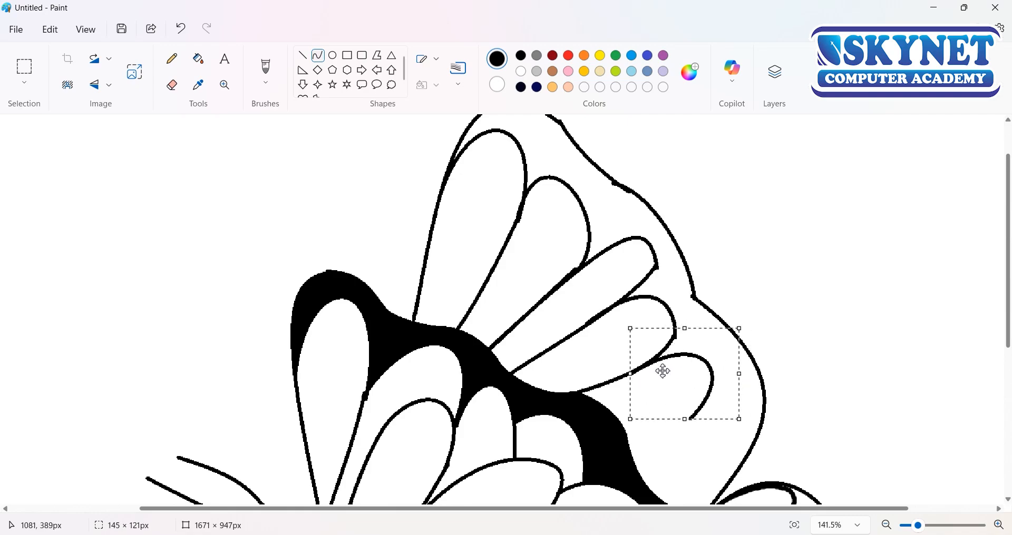
left_click(674, 454)
Step: Close the fifth cell with a lower side running back to the front wing's border
left_click_drag(694, 414, 614, 451)
key("ctrl+z")
scroll(713, 280, "down", 3)
mouse_move(701, 228)
left_mouse_down()
mouse_move(671, 253)
mouse_move(626, 253)
left_mouse_up()
left_click(646, 265)
left_click(613, 257)
Step: Draw the sixth cell's small rounded outer end and its lower side back to the front wing
left_click(658, 266)
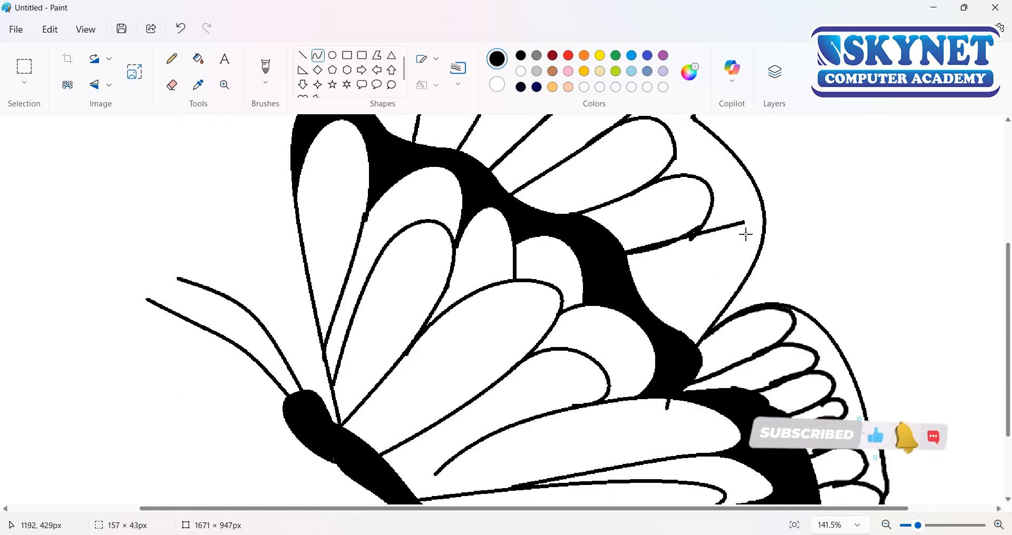
left_click_drag(745, 233, 759, 218)
left_click_drag(696, 229, 670, 248)
left_click(704, 286)
mouse_move(726, 262)
left_mouse_down()
mouse_move(658, 309)
mouse_move(612, 293)
mouse_move(626, 301)
mouse_move(605, 281)
left_mouse_up()
left_click(685, 305)
Step: Draw the rear upper wing's last cell with a rounded outer end and a lower side along the front wing's border
left_click(734, 265)
mouse_move(671, 330)
left_mouse_down()
mouse_move(715, 307)
mouse_move(713, 320)
left_mouse_up()
key("ctrl+z")
left_click_drag(722, 279, 746, 270)
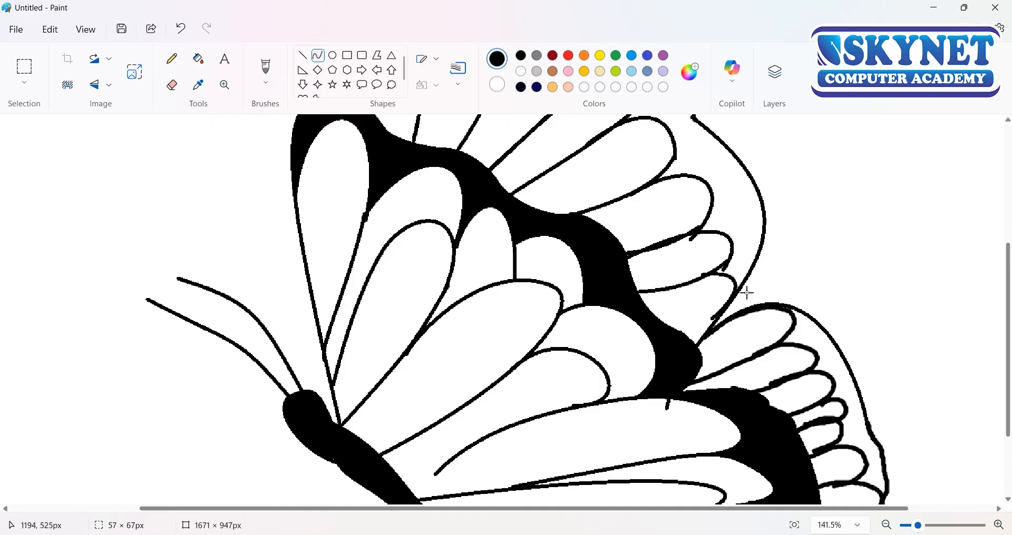
left_click(747, 291)
left_click(662, 354)
mouse_move(713, 318)
left_mouse_down()
mouse_move(664, 341)
mouse_move(623, 305)
mouse_move(702, 325)
mouse_move(639, 318)
left_mouse_up()
Step: Fill the outer borders of the rear upper and rear lower wings with black
scroll(640, 319, "up", 3)
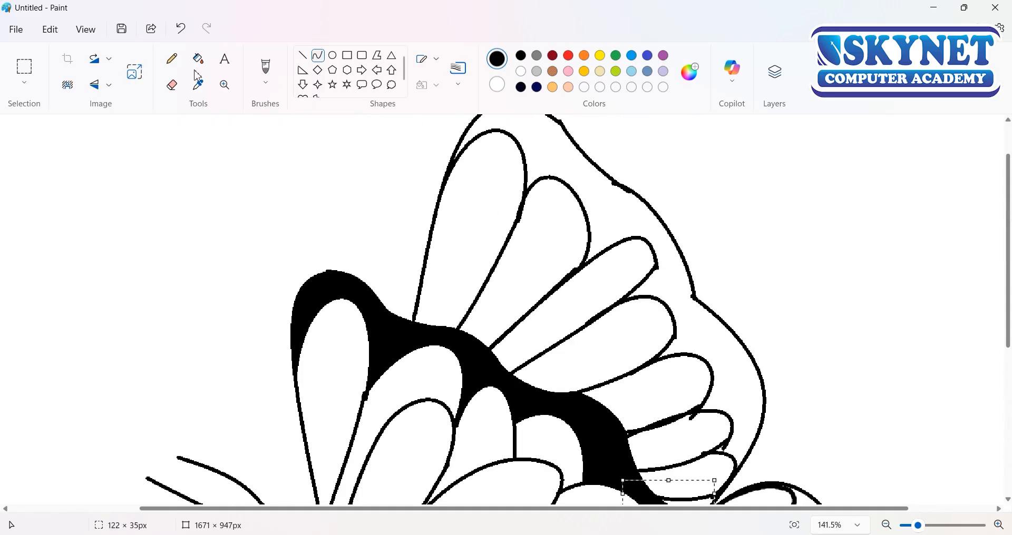
left_click(198, 59)
left_click(609, 208)
scroll(618, 253, "down", 5)
left_click(694, 363)
scroll(706, 432, "down", 1)
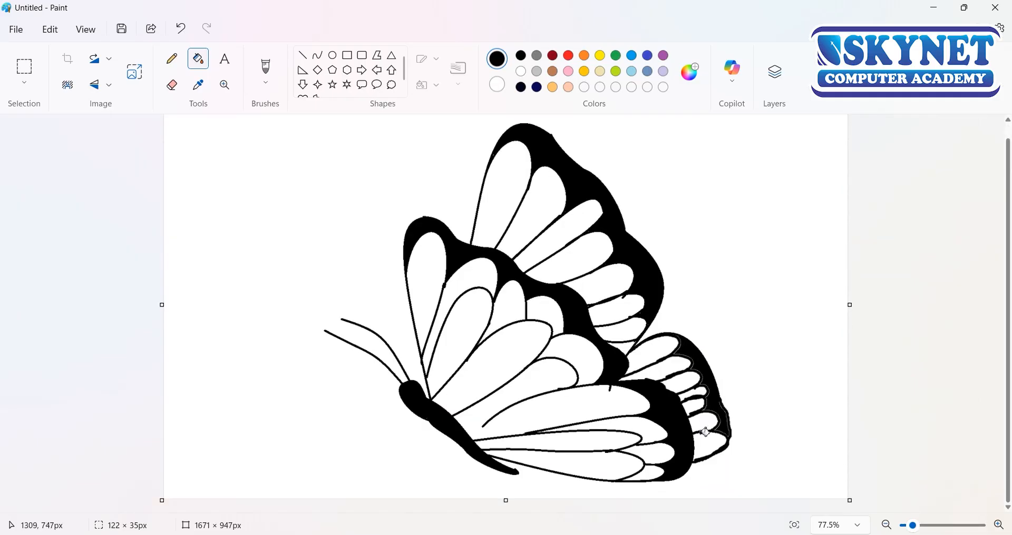
Step: Brush a large and a small white spot onto the black border near the tip of each upper wing
left_click(265, 68)
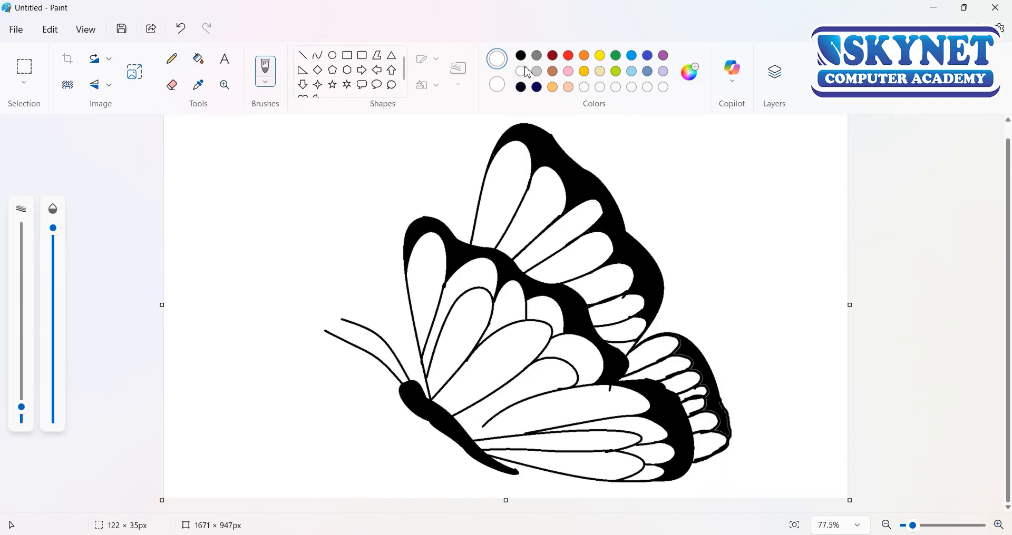
left_click_drag(16, 390, 21, 378)
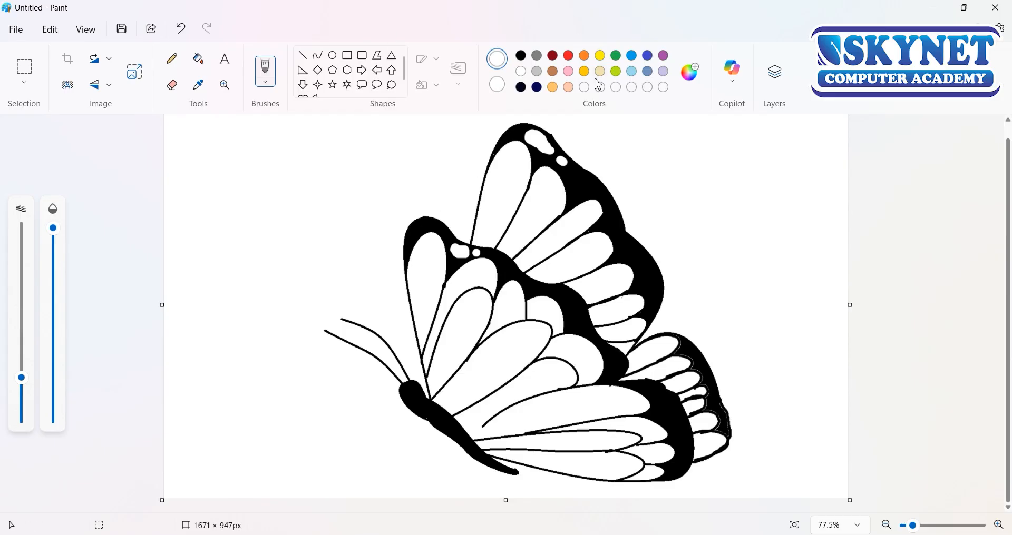
Step: Fill the cells of the rear upper wing with indigo blue and undo the fill that lands on the black outline
left_click(648, 55)
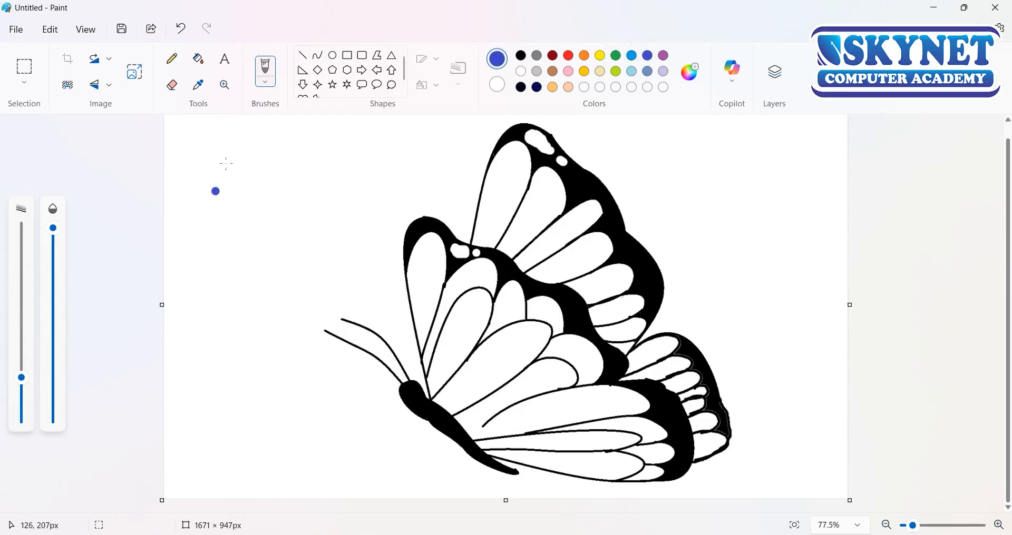
left_click(198, 59)
left_click(504, 190)
left_click(534, 221)
left_click(574, 226)
left_click(555, 276)
left_click(601, 287)
left_click(615, 309)
left_click(625, 329)
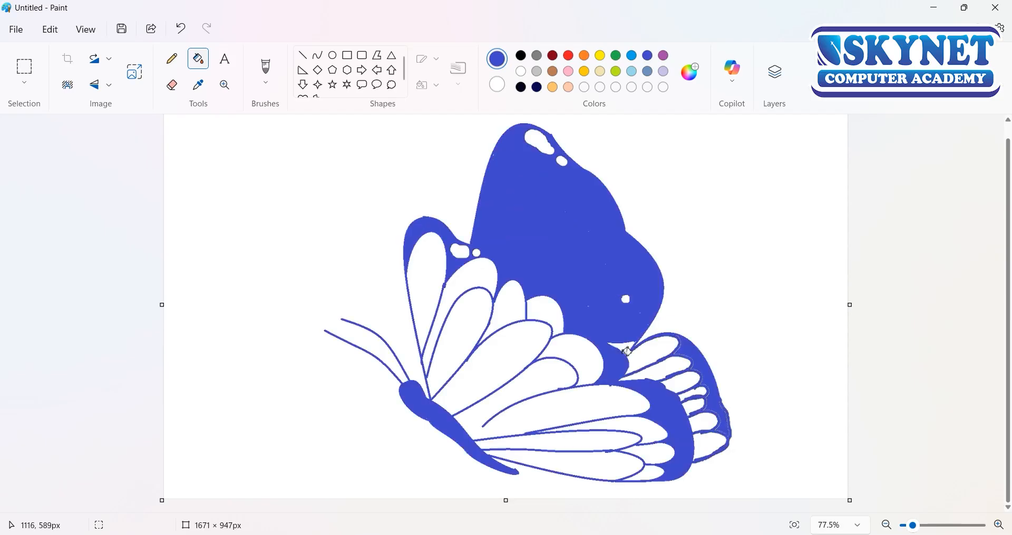
key("ctrl+z")
Step: Fill the cells of the rear lower wing with the same indigo blue, undoing a fill that misses
left_click(651, 348)
left_click(685, 373)
left_click(687, 386)
left_click(700, 393)
key("ctrl+z")
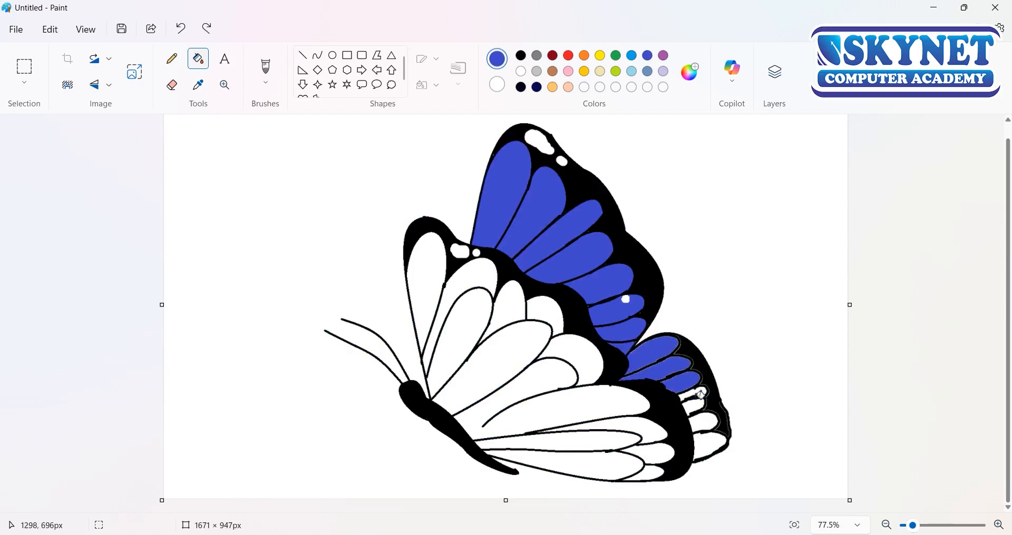
left_click(700, 406)
left_click(704, 423)
left_click(702, 447)
Step: Fill the lower and middle outer cells of the front wings with indigo blue
left_click(659, 453)
left_click(649, 430)
left_click(614, 405)
left_click(566, 345)
left_click(546, 316)
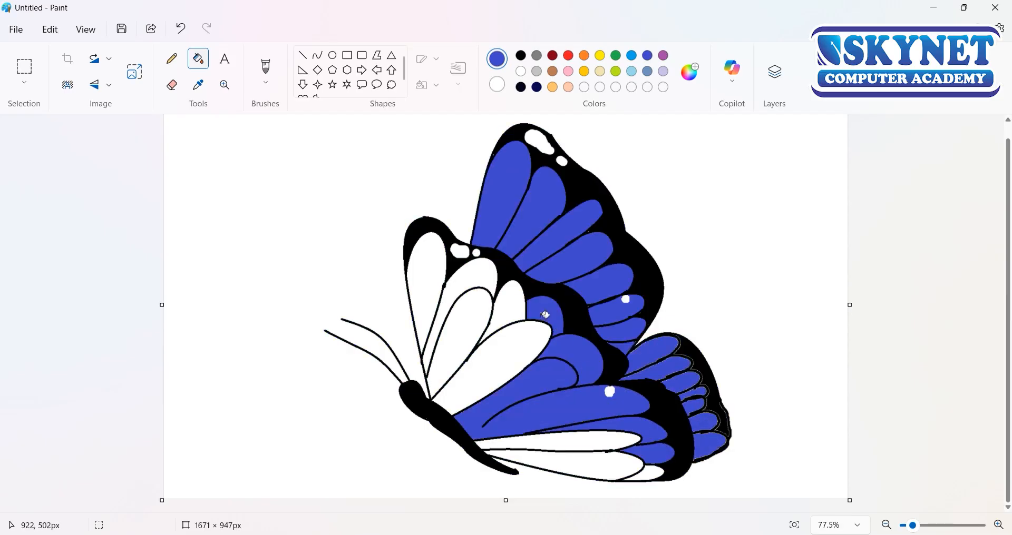
Step: Fill the front wings' remaining white cells, near the upper tip and along the lower edge, with indigo blue
left_click(479, 275)
left_click(473, 319)
left_click(430, 287)
left_click(601, 443)
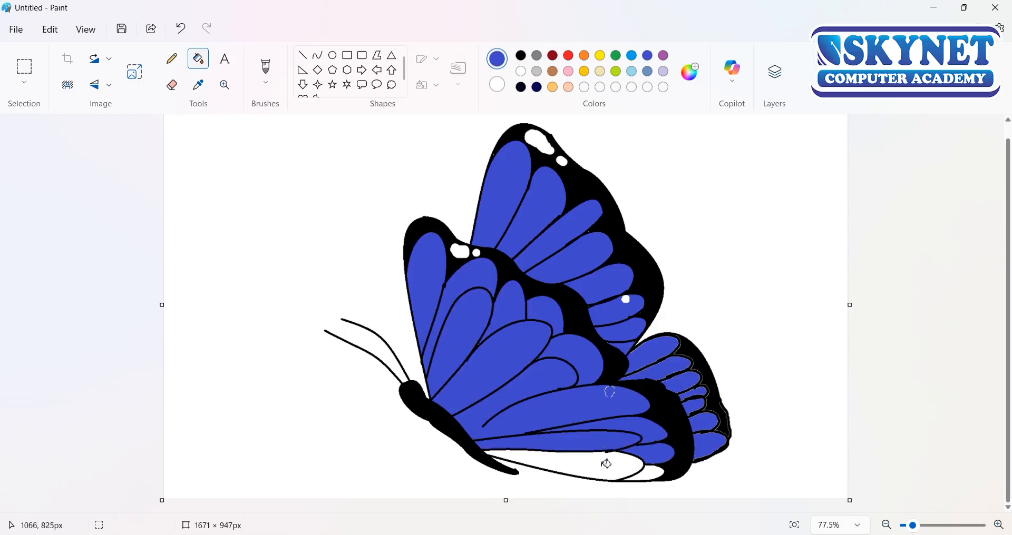
left_click(607, 464)
left_click(654, 475)
Step: Show the drawing's layers with the whole canvas in view
left_click(265, 71)
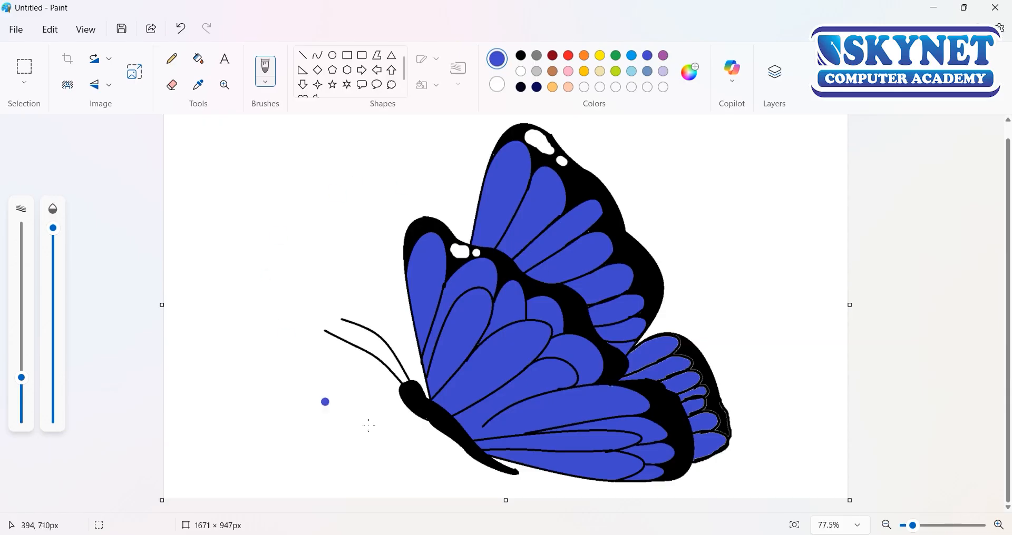
scroll(325, 402, "down", 1)
left_click(774, 72)
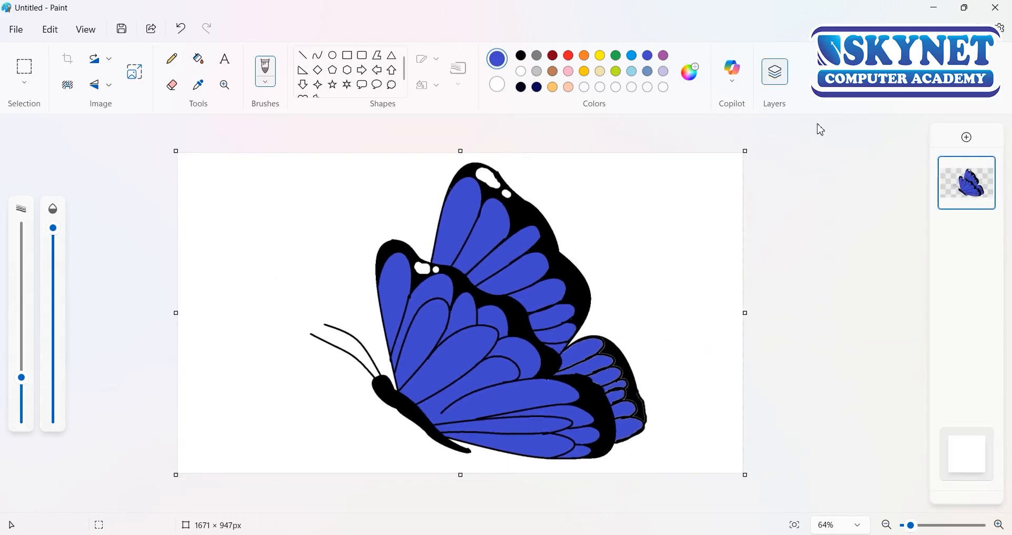
left_click(962, 464)
left_click(601, 449)
Step: Try drawing a diagonal line across the canvas's upper-left corner and filling that corner red
left_click(303, 55)
left_click_drag(181, 352, 489, 112)
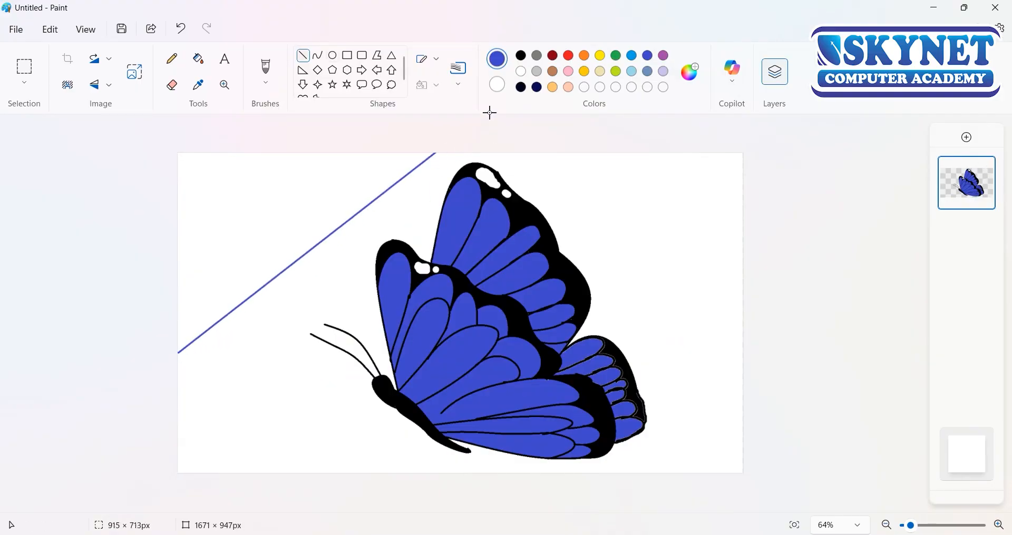
left_click(203, 67)
left_click(568, 55)
left_click(274, 222)
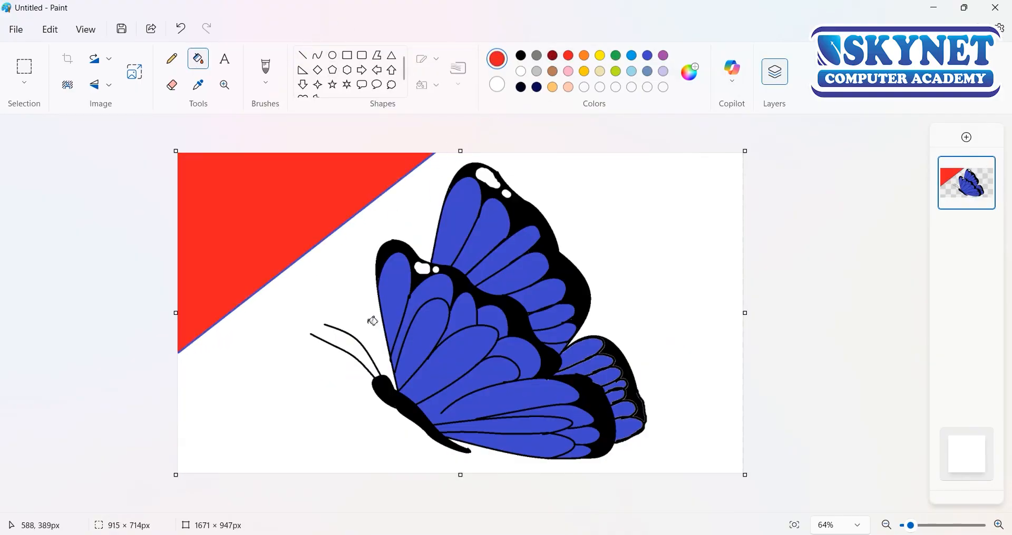
Step: Add a new layer and arrange it beneath the layer holding the butterfly and red corner
left_click(306, 55)
left_click(973, 451)
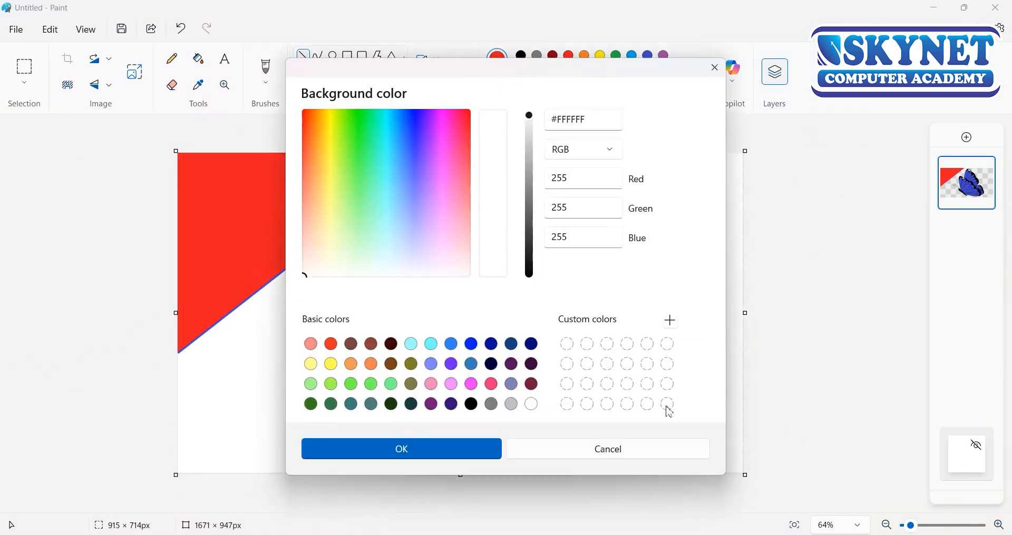
left_click(641, 448)
left_click(966, 137)
left_click_drag(954, 252, 959, 186)
left_click(959, 186)
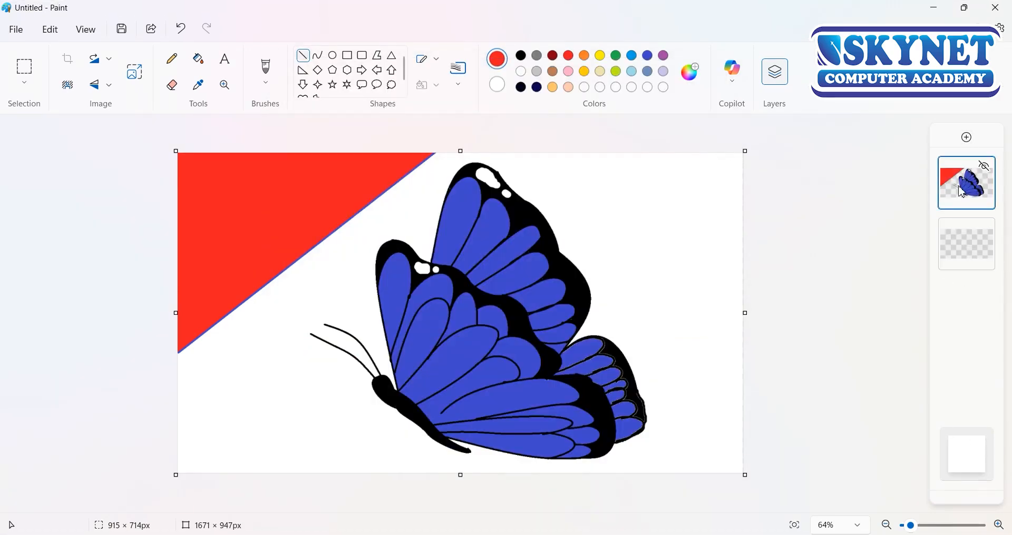
Step: Undo the layer changes, the red corner fill and the diagonal line
key("ctrl+z")
key("ctrl+z")
key("ctrl+z")
key("ctrl+z")
Step: Add an empty layer, place the butterfly layer above it and hide the butterfly layer
left_click(966, 138)
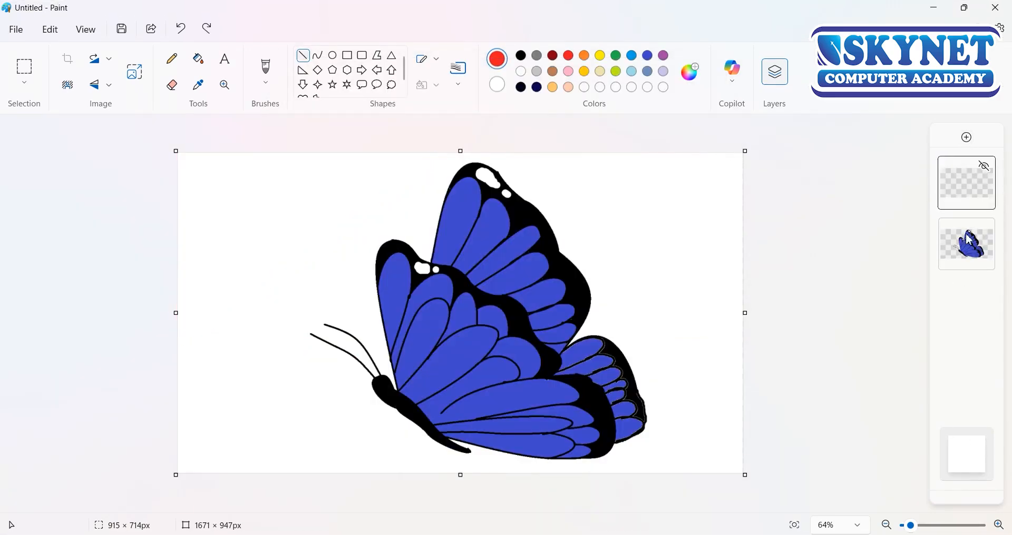
left_click_drag(963, 247, 964, 185)
left_click(985, 166)
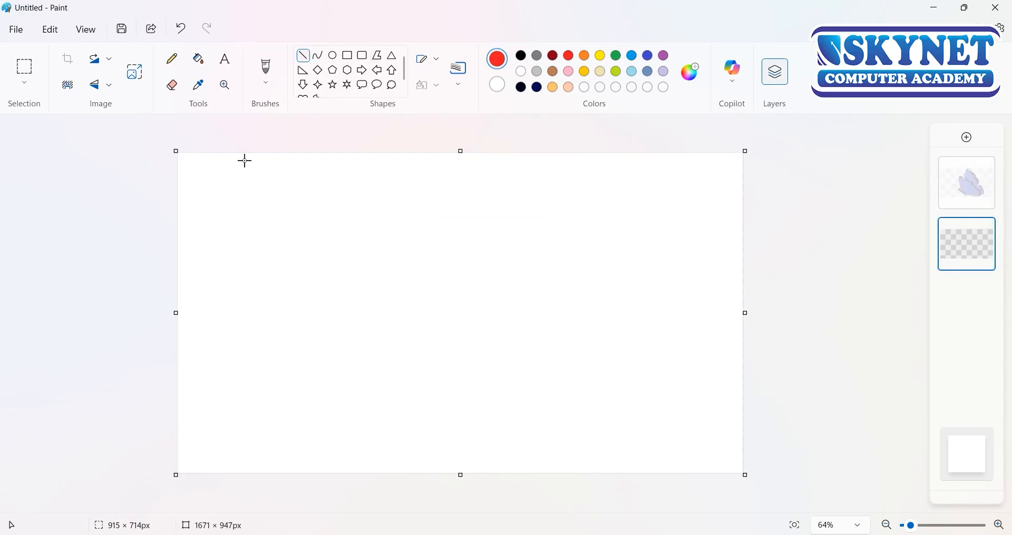
Step: Draw two parallel red diagonal lines across the empty layer and fill the upper-left corner red
left_click_drag(179, 350, 461, 153)
mouse_move(368, 469)
left_mouse_down()
mouse_move(681, 273)
mouse_move(743, 206)
left_mouse_up()
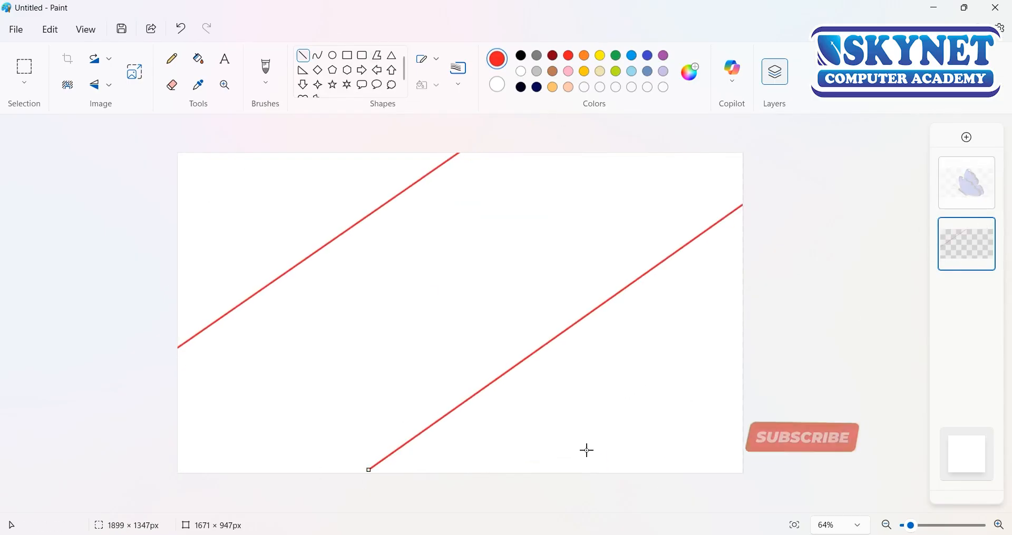
left_click(199, 59)
left_click(338, 206)
Step: Undo a yellow fill of the middle band and extend the second diagonal line to the canvas's bottom edge
left_click(599, 56)
left_click(519, 227)
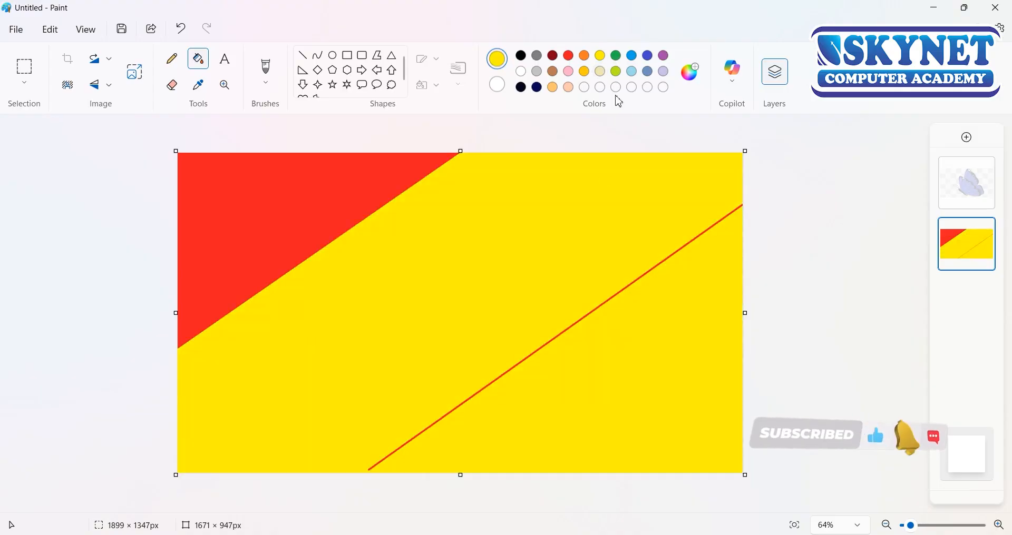
key("ctrl+z")
left_click(304, 55)
left_click_drag(383, 462, 365, 472)
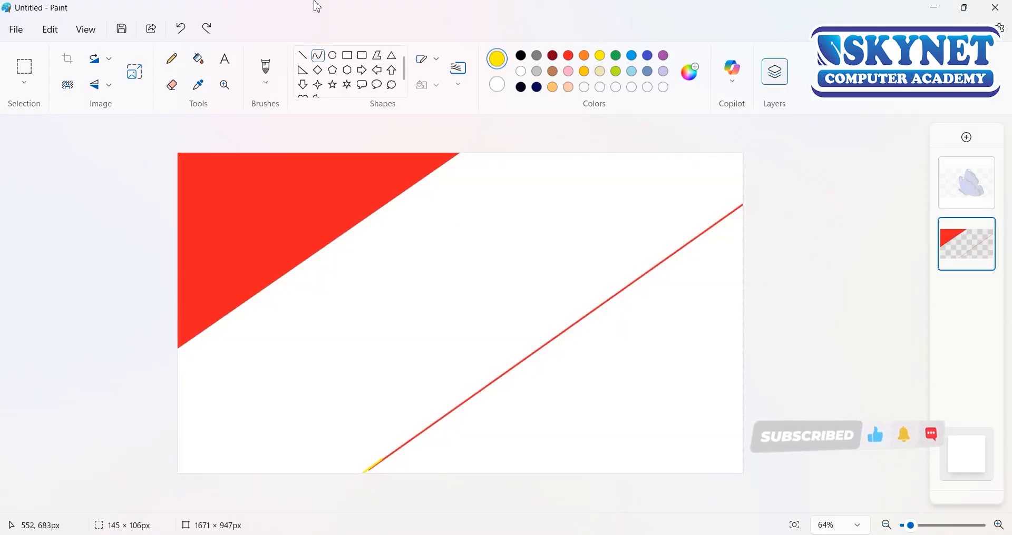
Step: Fill the middle diagonal band with yellow and the lower-right corner with bright blue
left_click(198, 58)
left_click(601, 211)
left_click(632, 55)
left_click(650, 391)
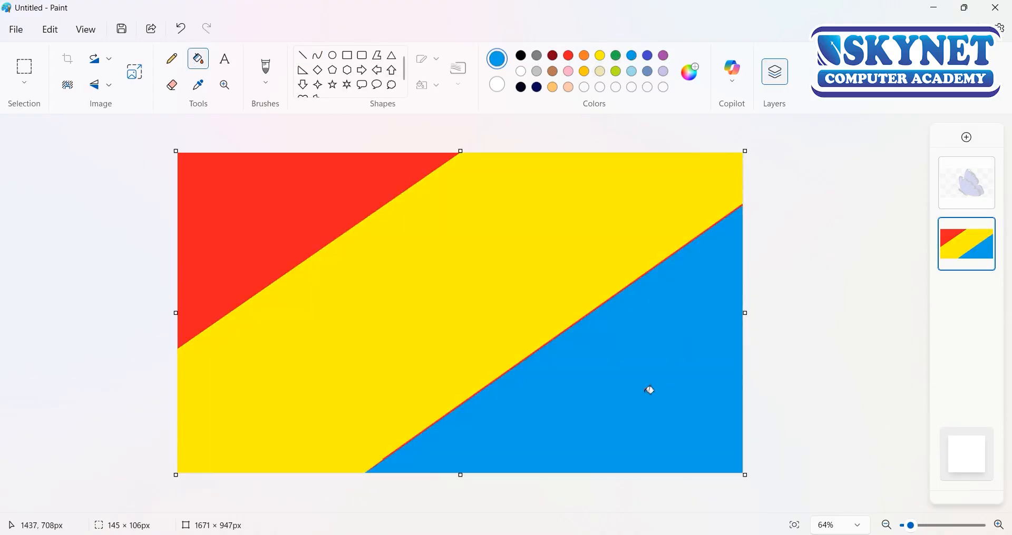
Step: Resize the image to 2 pixels wide while keeping the height at 947 pixels
left_click(143, 72)
left_click(517, 208)
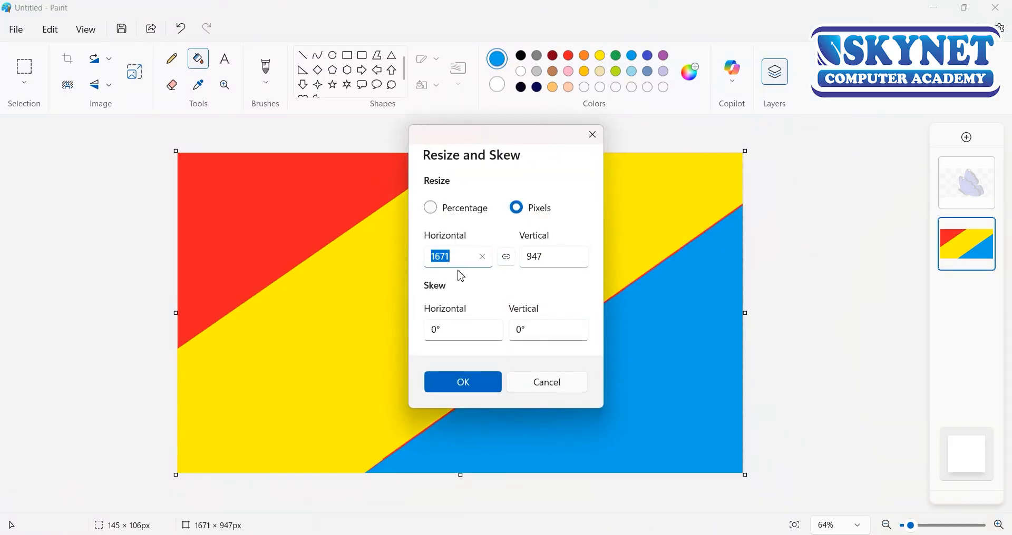
key("BackSpace")
type("2")
key("Return")
Step: Stretch the image back to 1671 pixels wide by 947 pixels high and toggle the butterfly layer's visibility
left_click(134, 73)
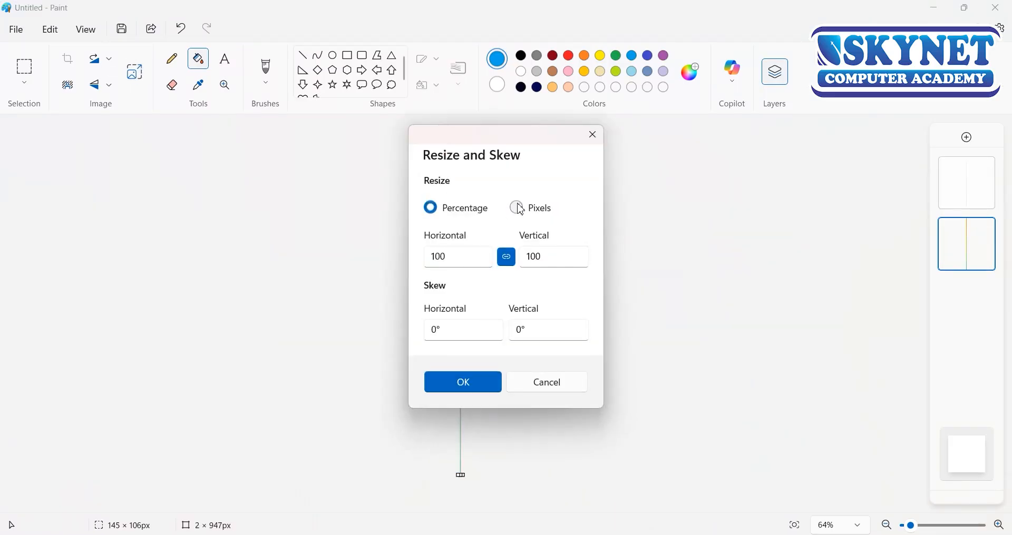
type("1671")
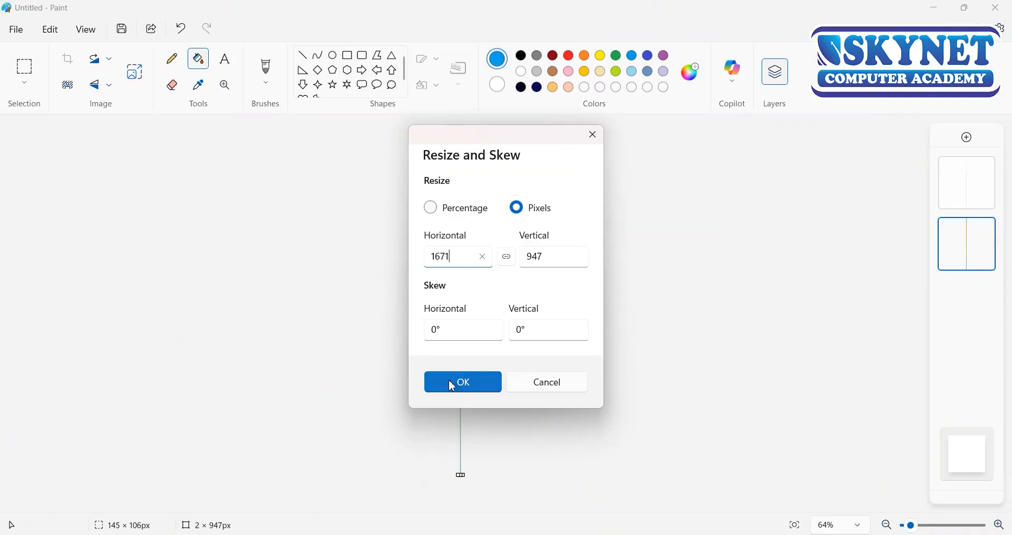
left_click(452, 383)
left_click(984, 167)
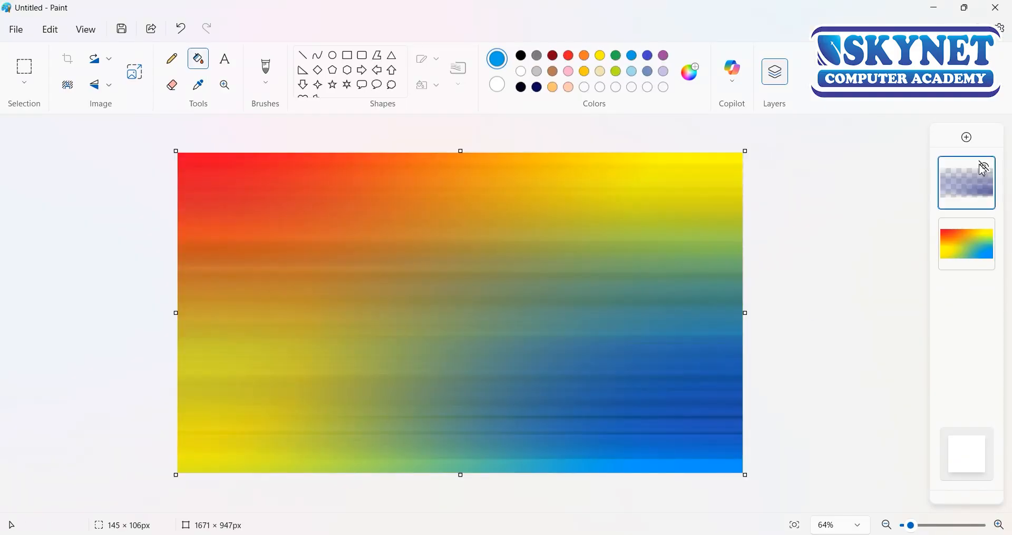
left_click(983, 169)
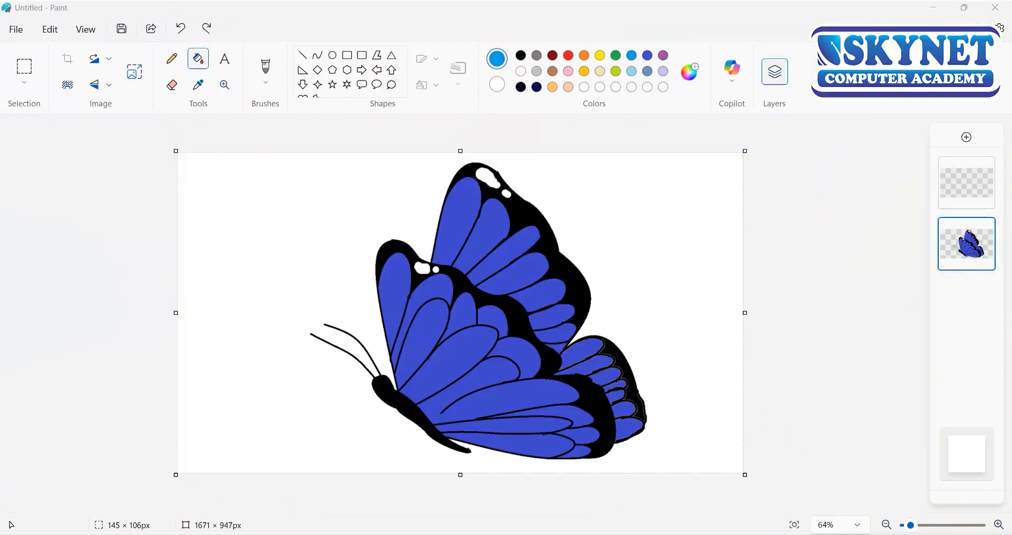
Step: Fill the background around the butterfly with gold and try a pink brush on it
left_click(593, 69)
left_click(648, 191)
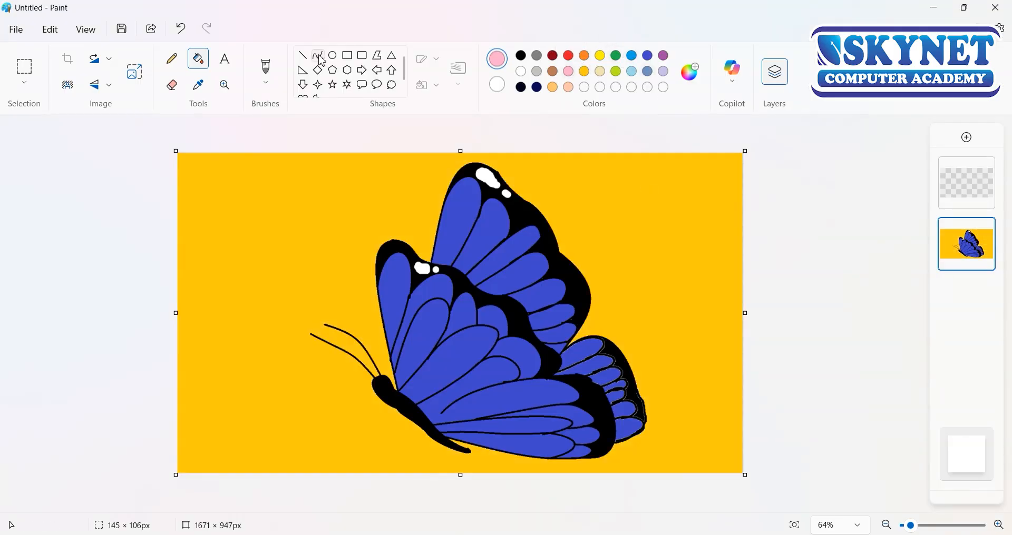
left_click(265, 71)
left_click(275, 107)
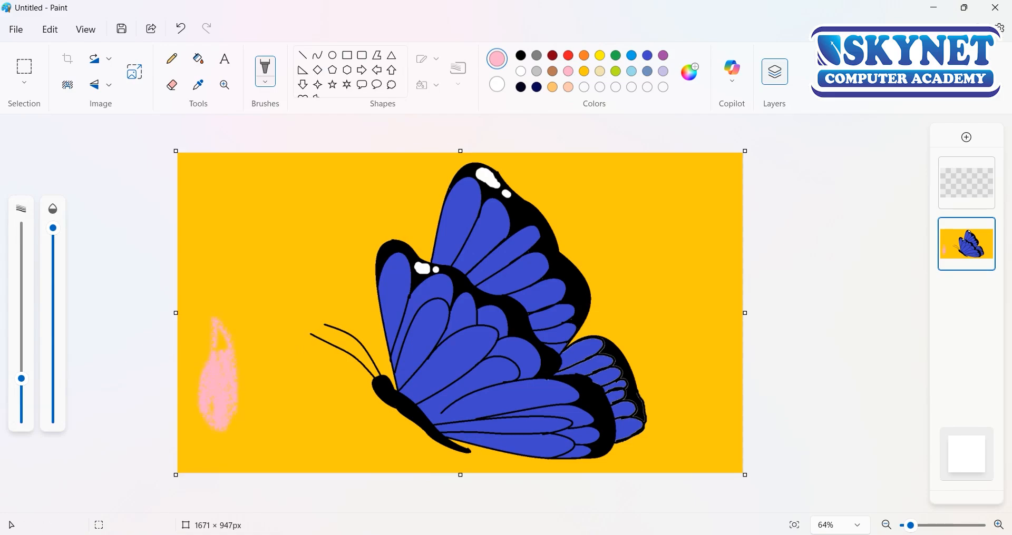
Step: View the butterfly picture in full screen
left_click(85, 32)
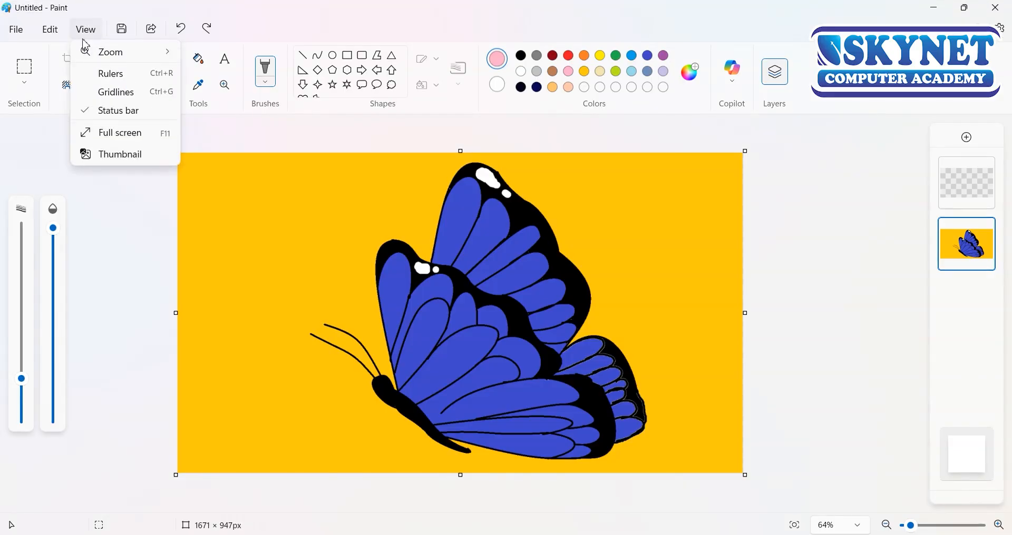
left_click(100, 141)
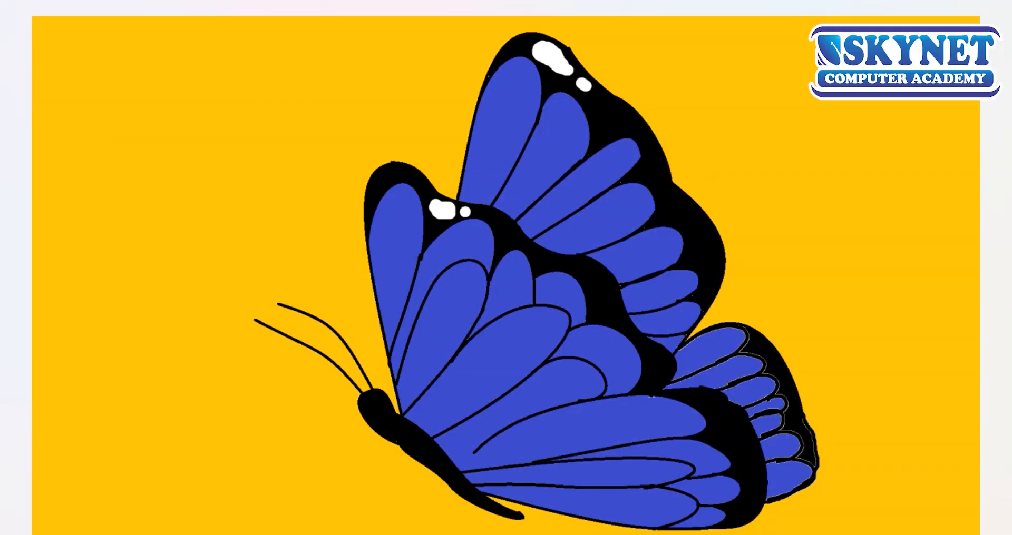
left_click(865, 514)
left_click(375, 217)
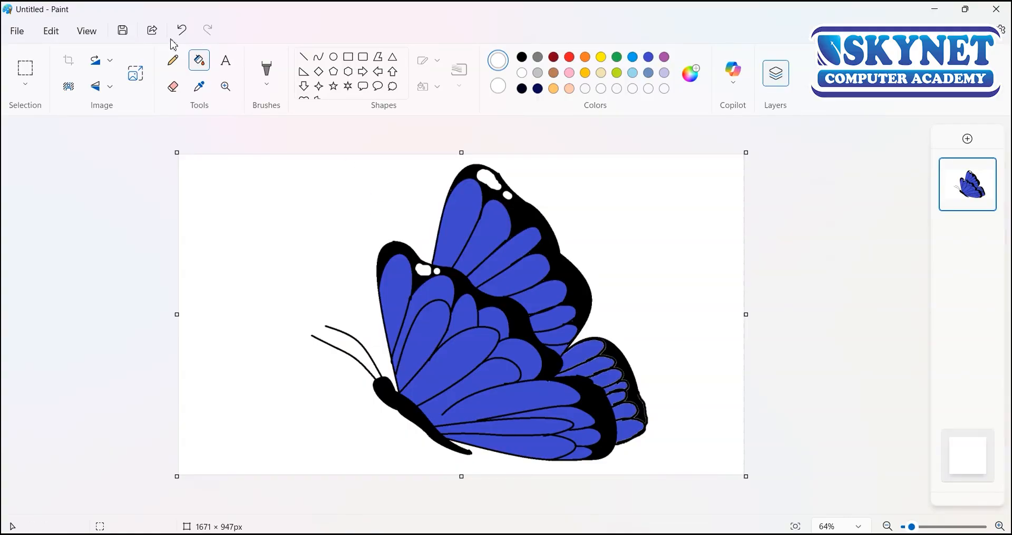
Step: Set the drawing colour to the near-white #FAFAFA
left_click(691, 73)
left_click(530, 118)
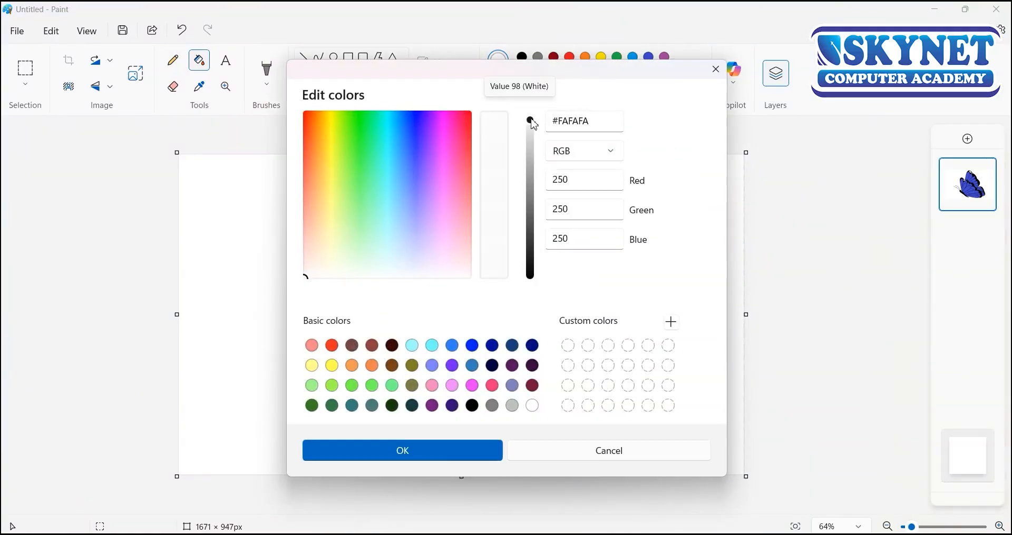
left_click(435, 448)
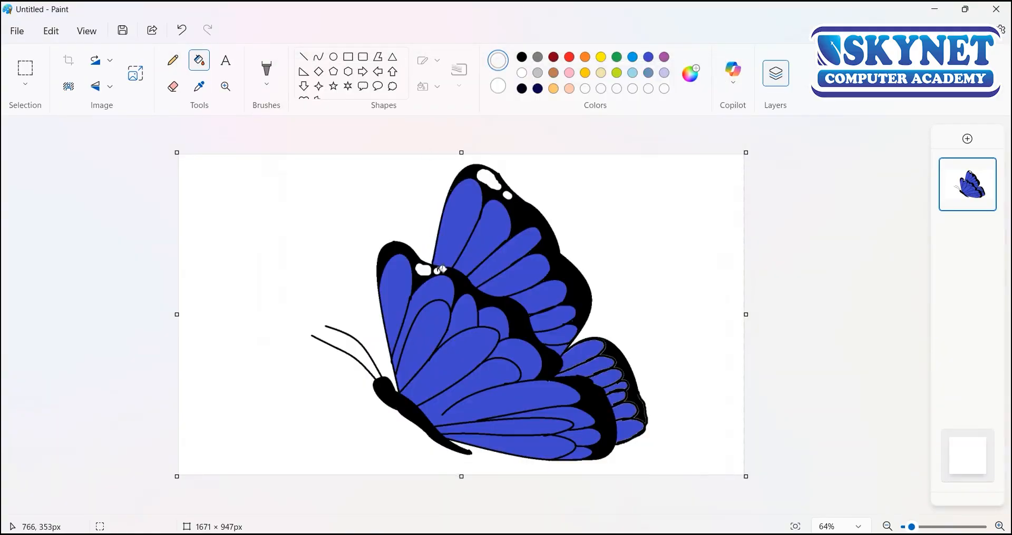
left_click(135, 74)
left_click(590, 139)
Step: With transparent selection turned on, select a rectangle of about 1188 × 942 px around the butterfly and cut it
left_click(25, 84)
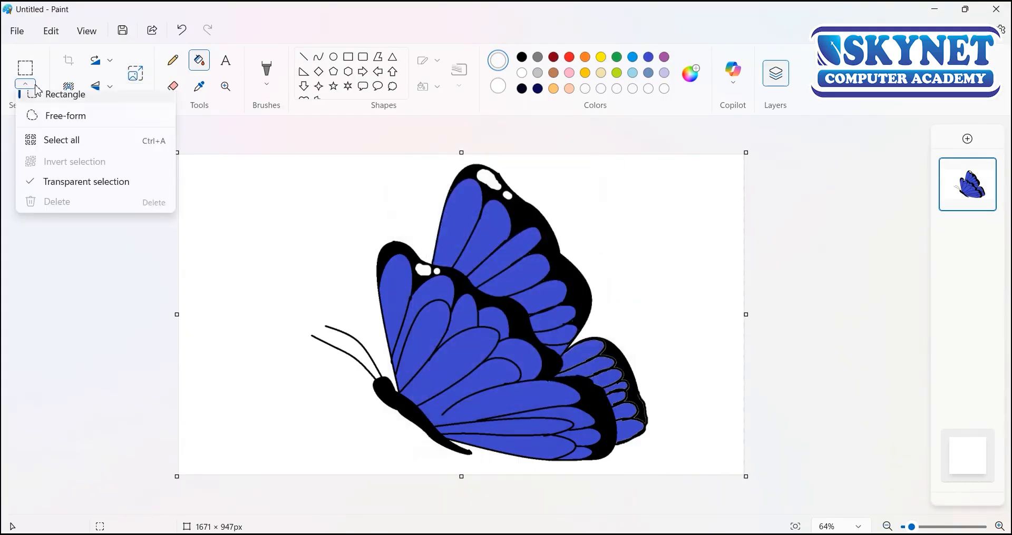
left_click(69, 188)
left_click(31, 83)
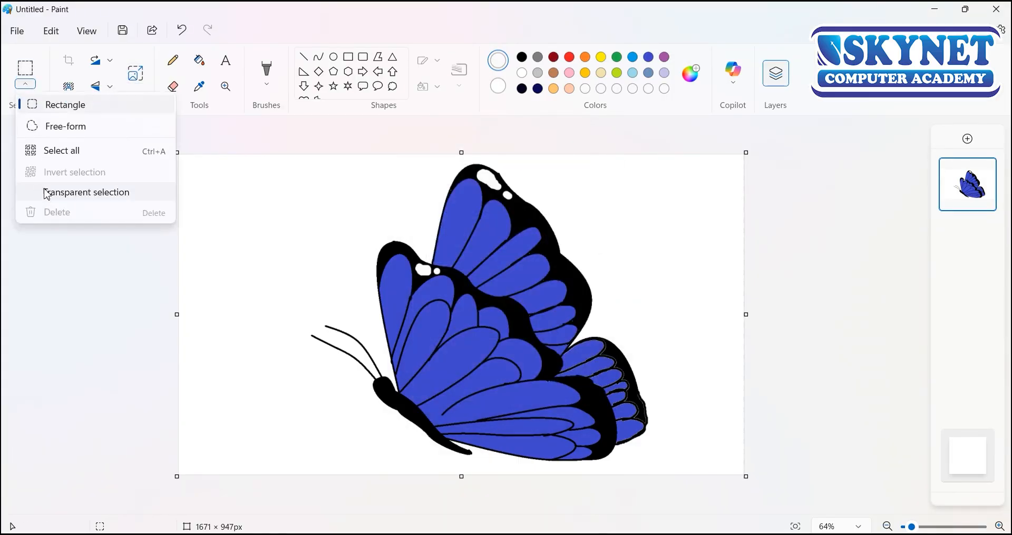
left_click(45, 191)
left_click_drag(690, 480, 690, 481)
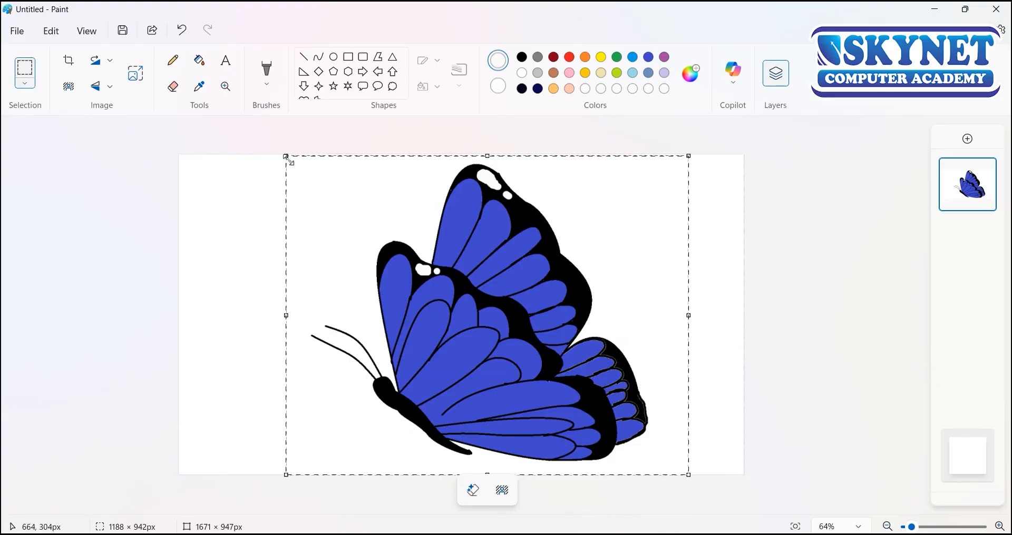
left_click(50, 30)
left_click(72, 52)
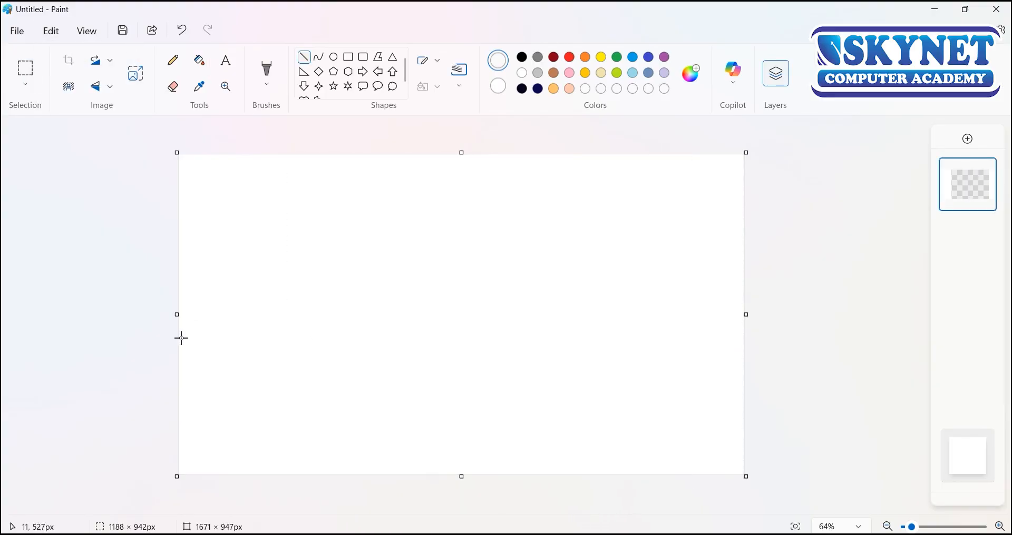
Step: Draw three parallel black diagonal lines across the empty canvas, dividing it into four bands
left_click_drag(474, 129, 499, 99)
left_click(521, 59)
mouse_move(330, 484)
left_mouse_down()
mouse_move(919, 128)
mouse_move(956, 12)
left_mouse_up()
left_click_drag(668, 427, 914, 212)
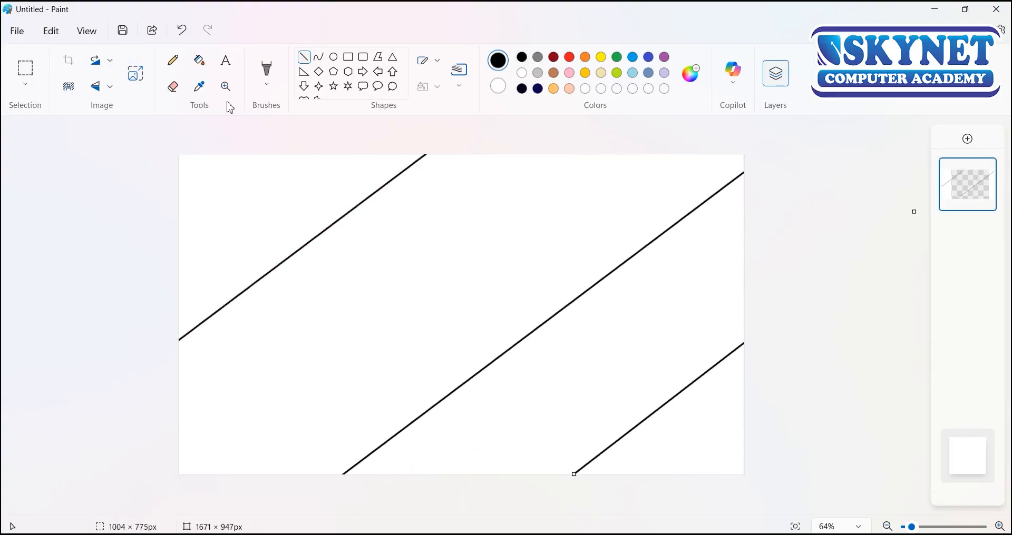
Step: Fill the upper-left corner band with red and the wide band beside it with yellow, including the leftover white patches
left_click(337, 190)
left_click(601, 56)
left_click(448, 174)
left_click(236, 381)
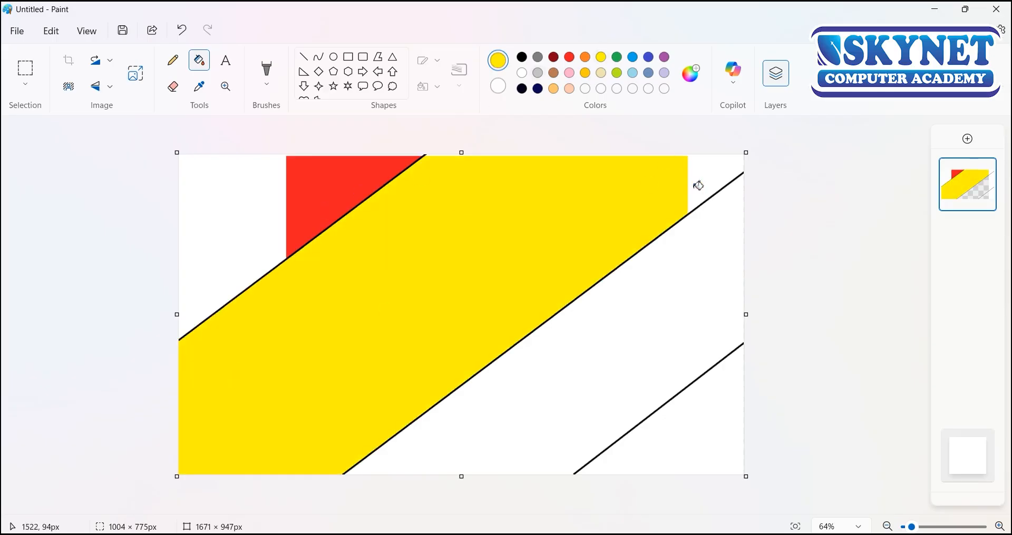
left_click(698, 185)
left_click(569, 57)
left_click(264, 235)
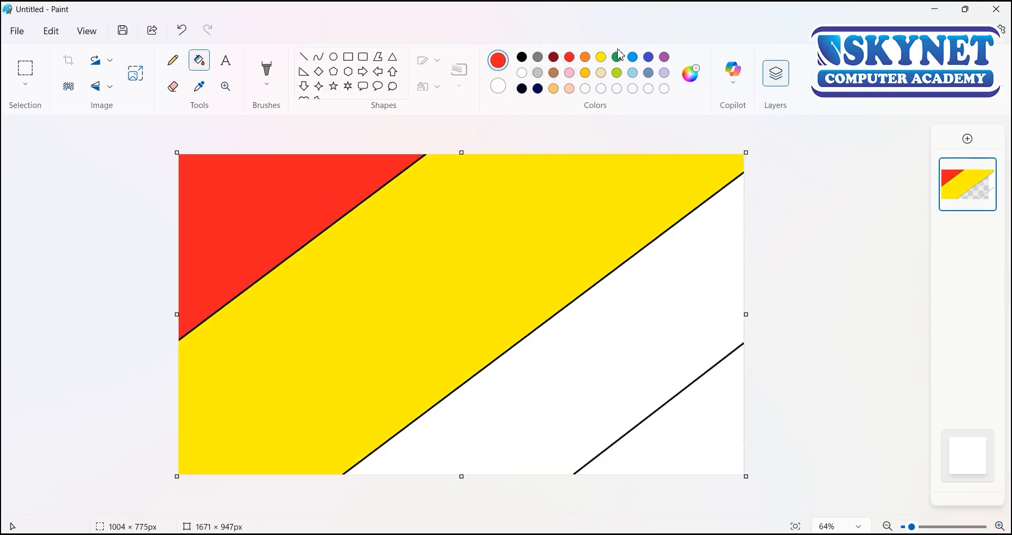
Step: Fill the third diagonal band with light blue and the lower-right corner band with indigo
left_click(632, 57)
left_click(669, 350)
left_click(710, 286)
left_click(648, 57)
left_click(713, 435)
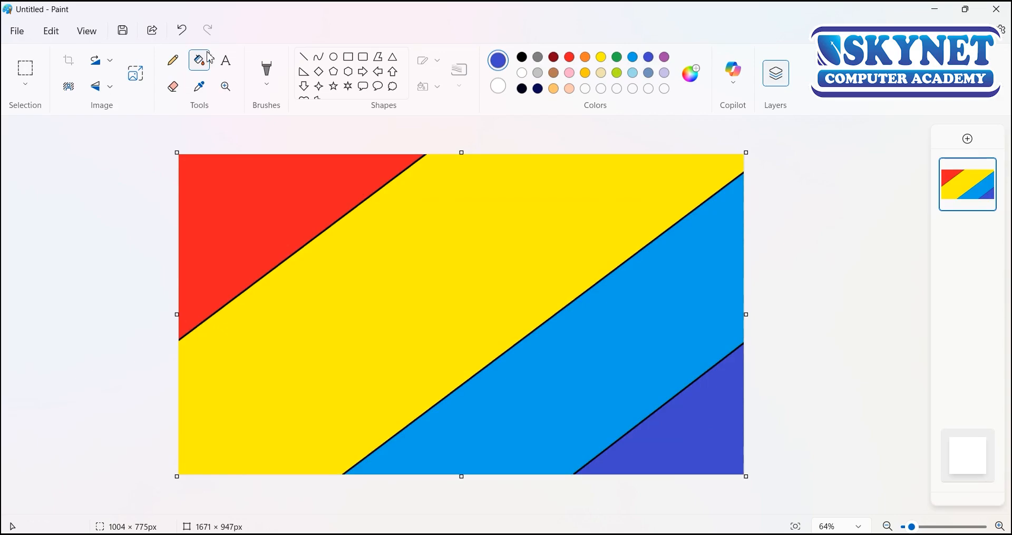
Step: Blend the coloured bands by resizing the image to 2 px wide and then back to 1671 px, keeping the height at 947 px
left_click(135, 73)
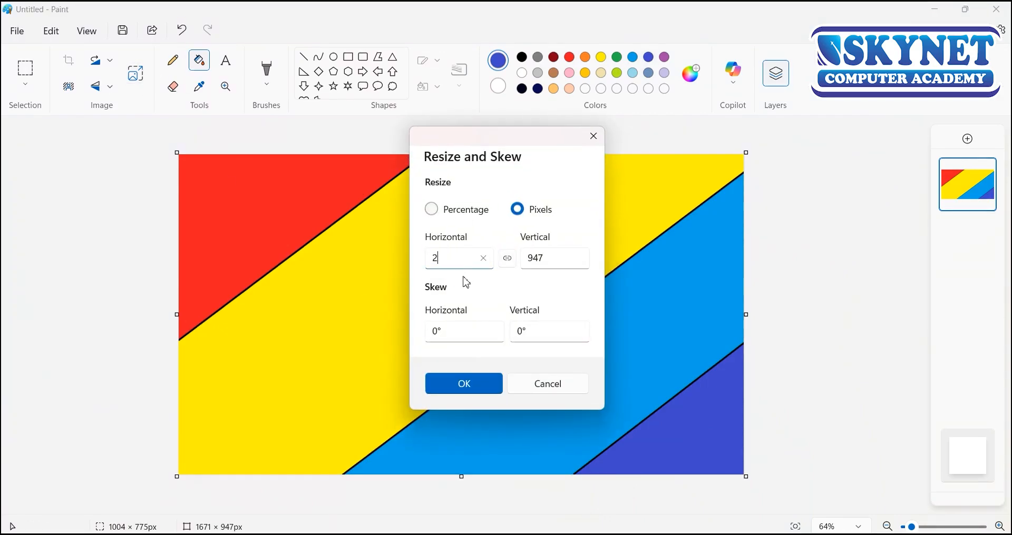
left_click(463, 384)
left_click(137, 79)
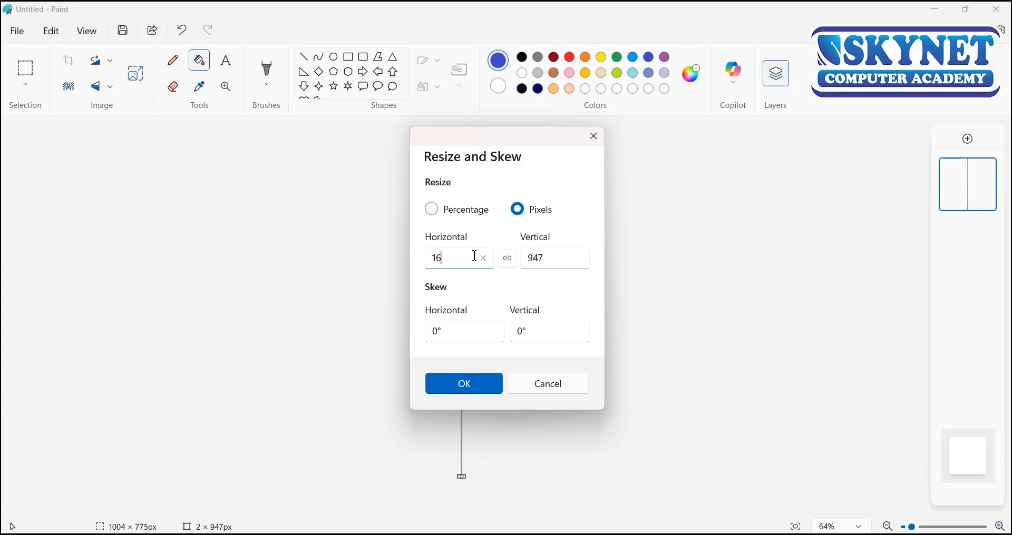
key("Return")
Step: Paste the cut butterfly onto the blended background, shrink it and place it in the lower-right part of the canvas
left_click(51, 31)
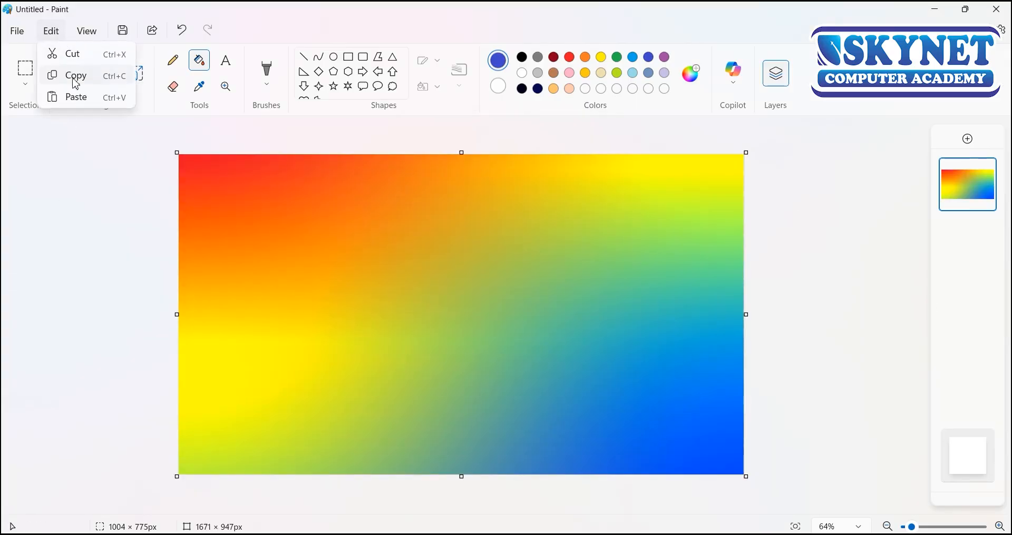
left_click(75, 97)
left_click_drag(313, 299, 400, 299)
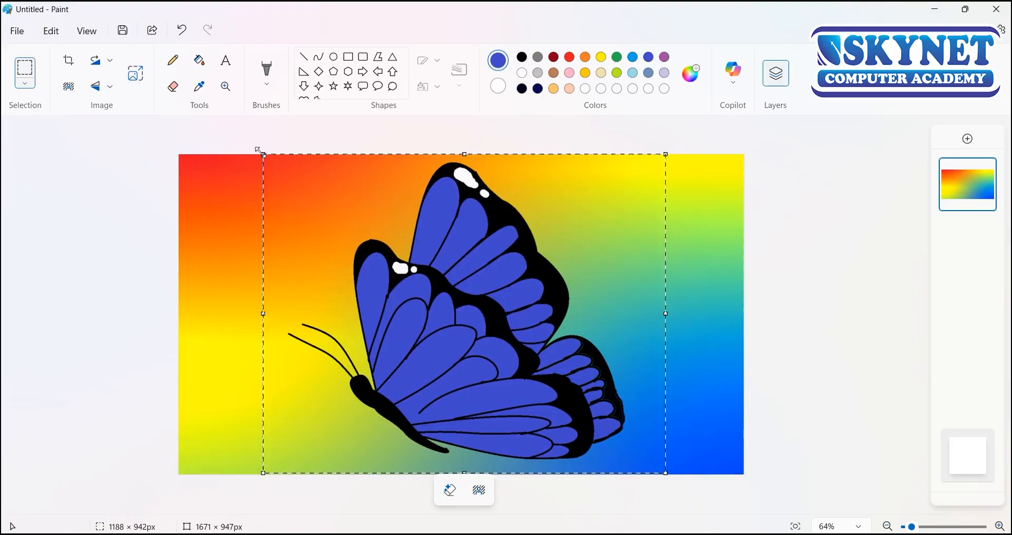
left_click_drag(263, 155, 418, 290)
left_click_drag(572, 407, 612, 367)
left_click(371, 239)
Step: Paste a second butterfly, shrink it to about 571 × 410 px, flip it horizontally and place it in the canvas's upper-left area
key("ctrl+v")
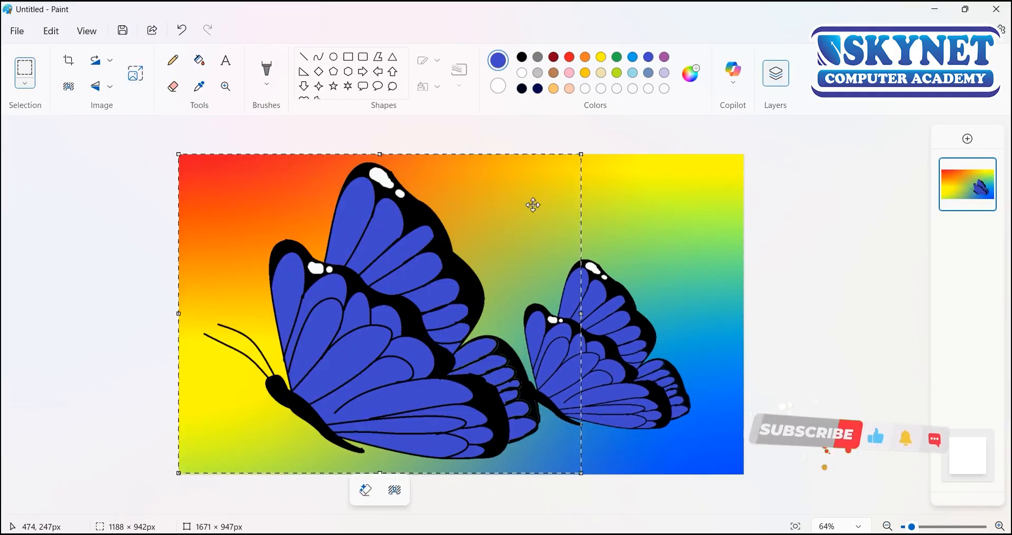
left_click_drag(583, 151, 432, 282)
left_click_drag(305, 380, 363, 260)
left_click(103, 86)
left_click(95, 136)
left_click_drag(466, 347, 404, 293)
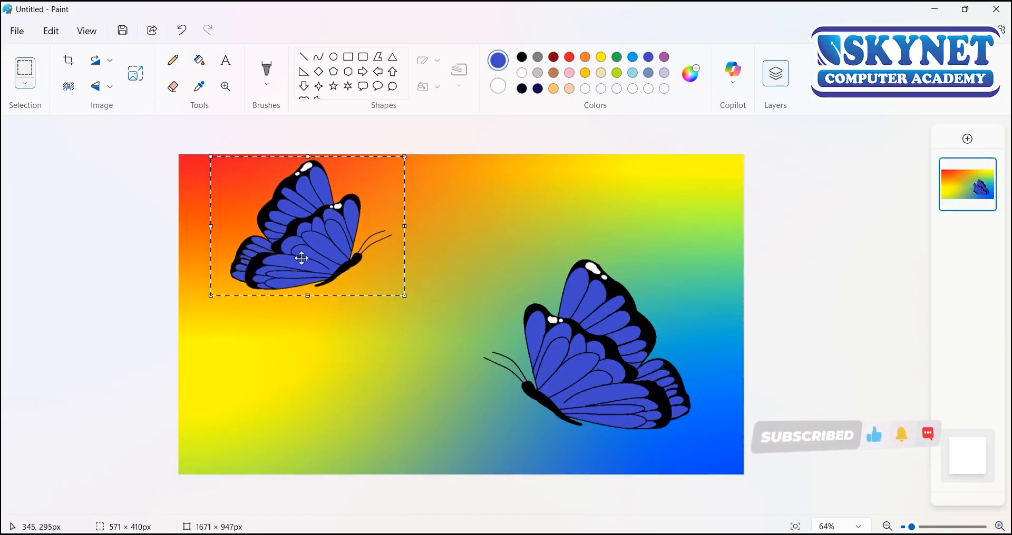
left_click_drag(301, 255, 361, 253)
left_click(297, 373)
Step: Paste a third butterfly, flip it horizontally, shrink it to about 555 × 483 px and place it in the canvas's lower-left corner
key("ctrl+v")
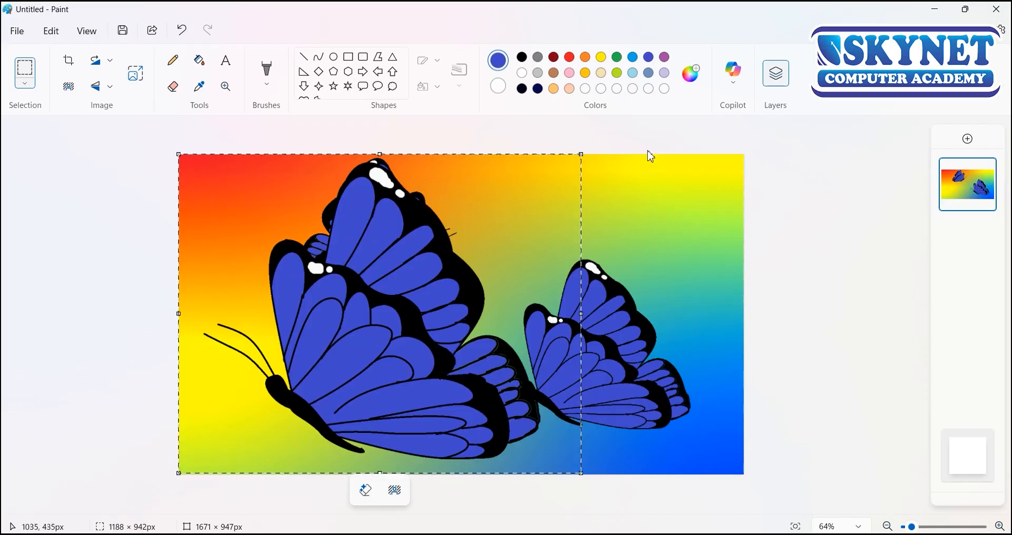
left_click_drag(582, 154, 410, 282)
left_click_drag(341, 395, 370, 393)
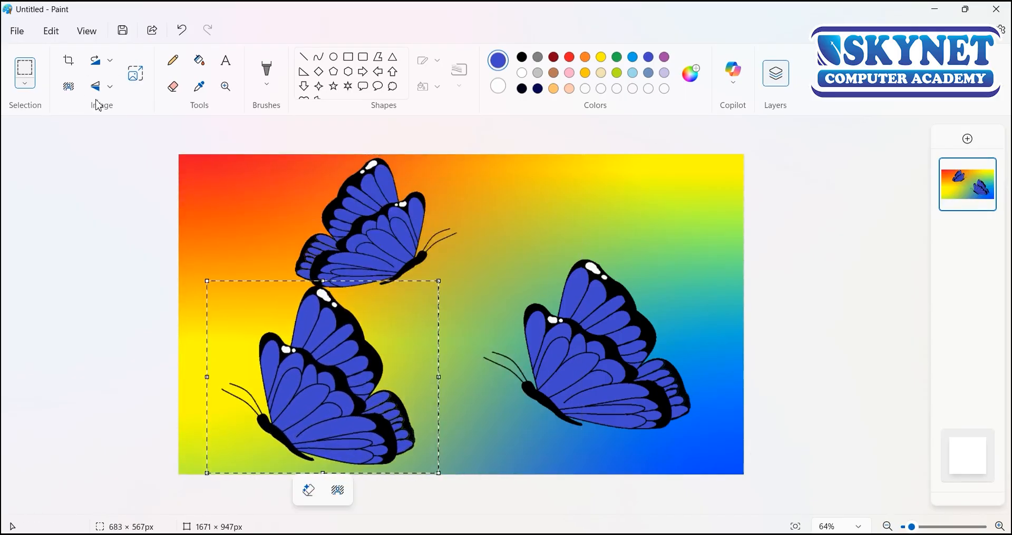
left_click(99, 89)
left_click(96, 135)
left_click_drag(298, 392, 267, 397)
left_click_drag(405, 285, 364, 314)
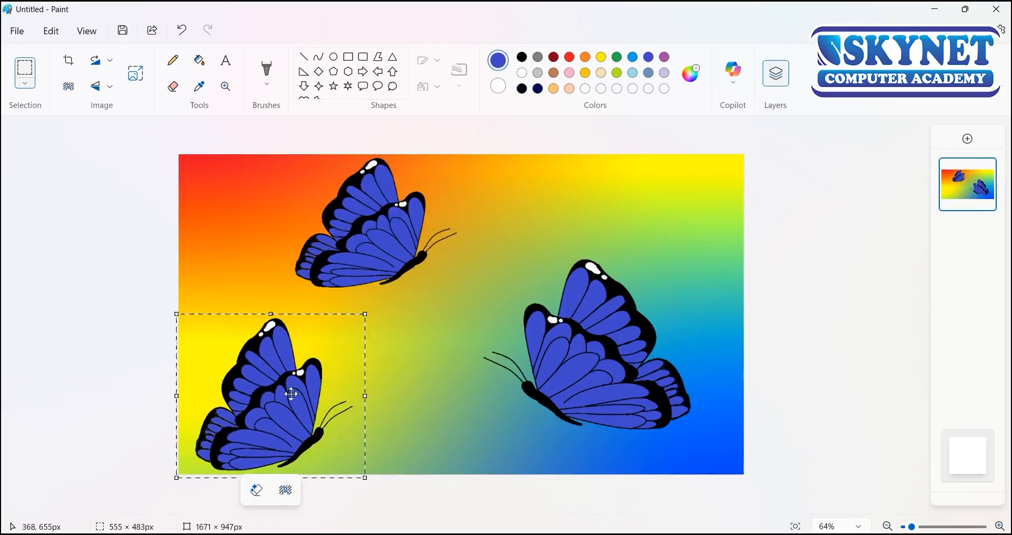
mouse_move(281, 395)
left_mouse_down()
mouse_move(285, 387)
mouse_move(270, 386)
left_mouse_up()
left_click(468, 423)
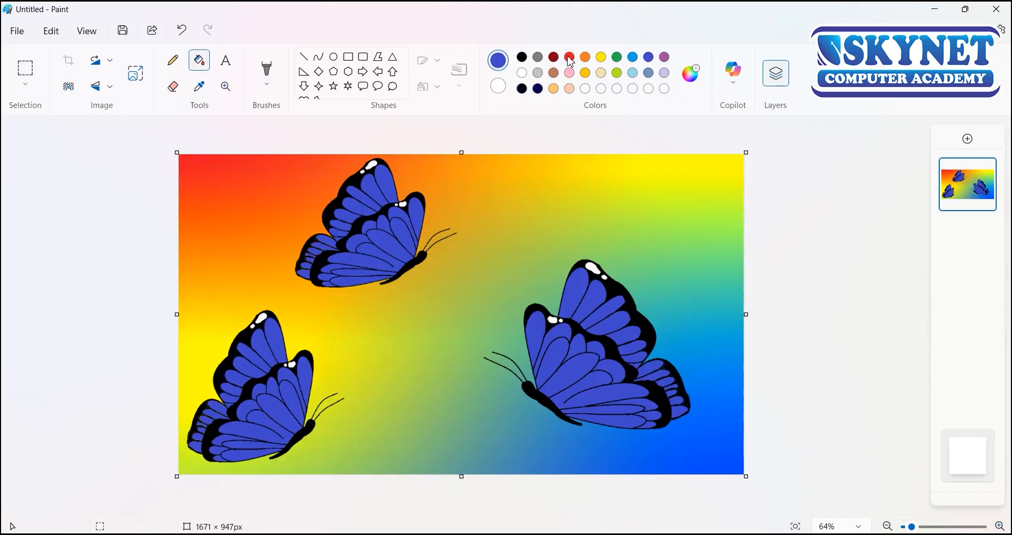
Step: Set the drawing colour to the rose pink from the basic colours
left_click(690, 74)
left_click_drag(440, 169, 443, 197)
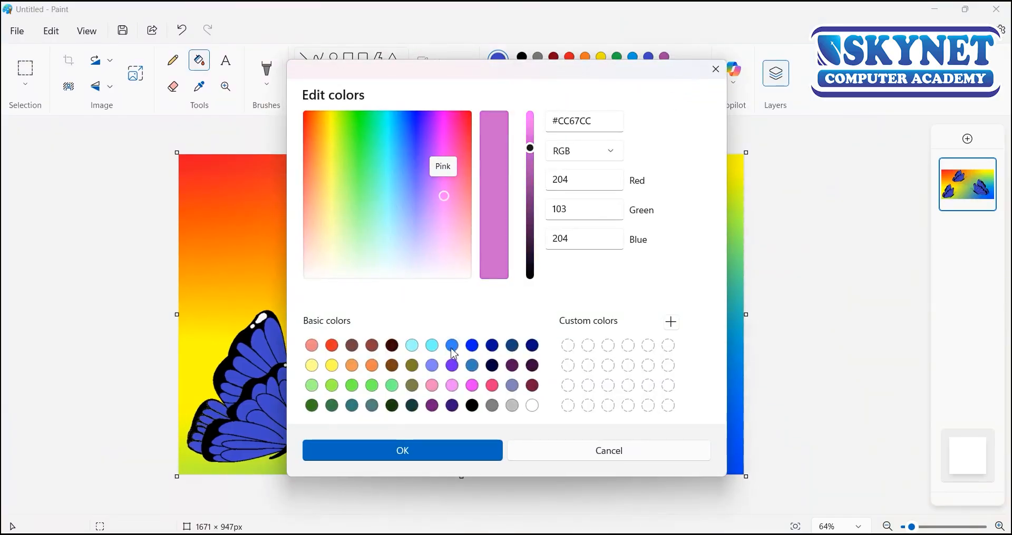
left_click(471, 385)
left_click(492, 385)
left_click(459, 452)
Step: Fill the front wing cells and the first small hind-wing cells of the lower-right butterfly with rose pink, undoing the misplaced fill
left_click(545, 332)
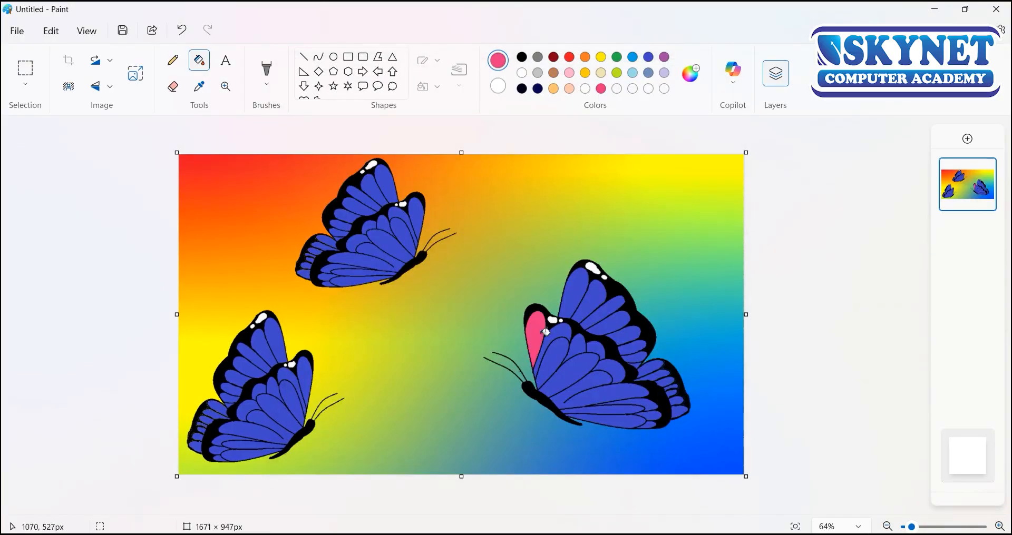
left_click(578, 347)
left_click(576, 369)
left_click(600, 378)
left_click(610, 368)
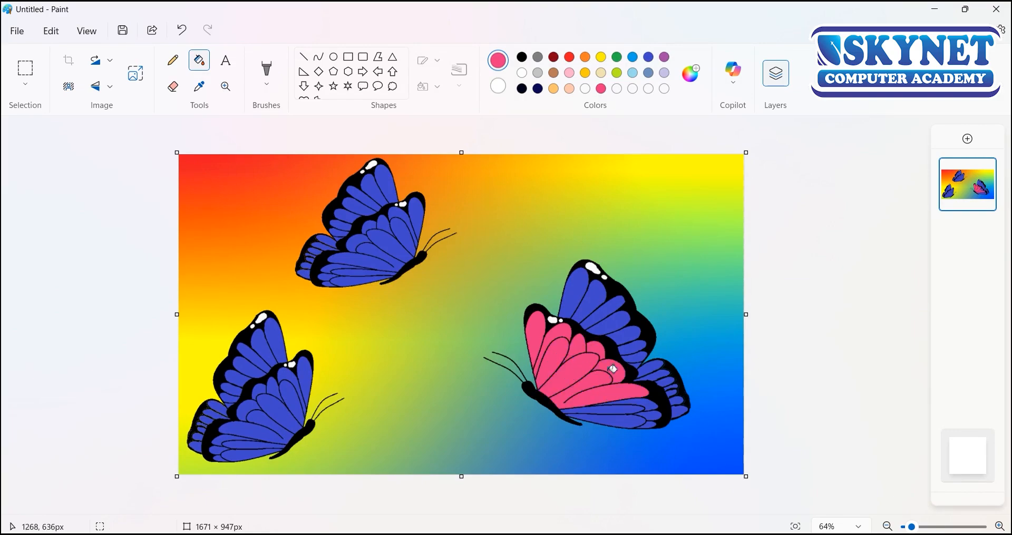
left_click(679, 402)
left_click(673, 392)
left_click(674, 388)
key("ctrl+z")
Step: Fill the upper back wing and the remaining small hind-wing cells of the lower-right butterfly with rose pink
scroll(675, 388, "up", 3)
left_click(630, 254)
left_click(665, 276)
left_click(684, 305)
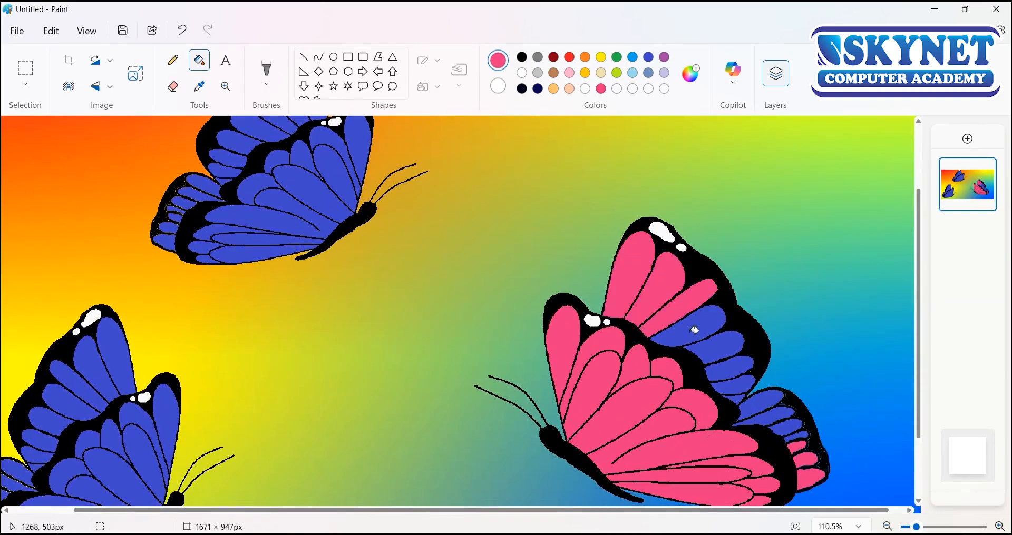
left_click(694, 330)
left_click(723, 369)
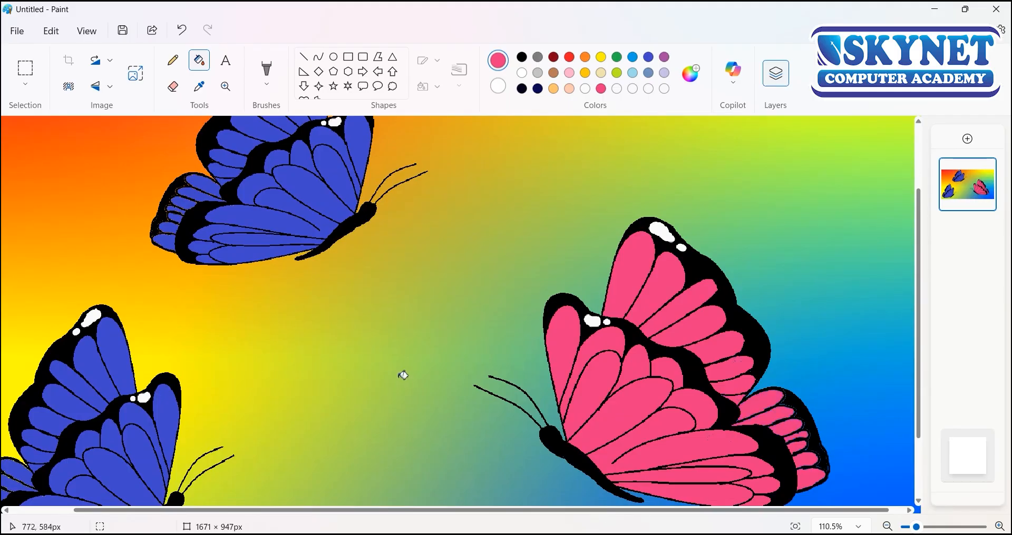
Step: Undo the trial fill on the lower-left butterfly and fill the first cells of its back and front wings with lime green
left_click(113, 374)
key("ctrl+z")
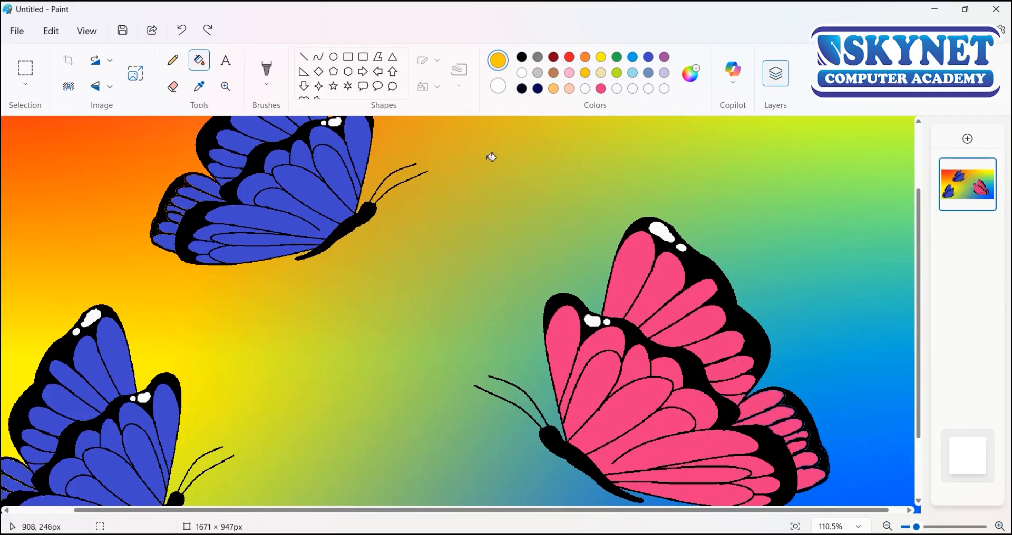
left_click(107, 367)
left_click(92, 368)
left_click(136, 418)
left_click(177, 417)
left_click(131, 447)
left_click(111, 434)
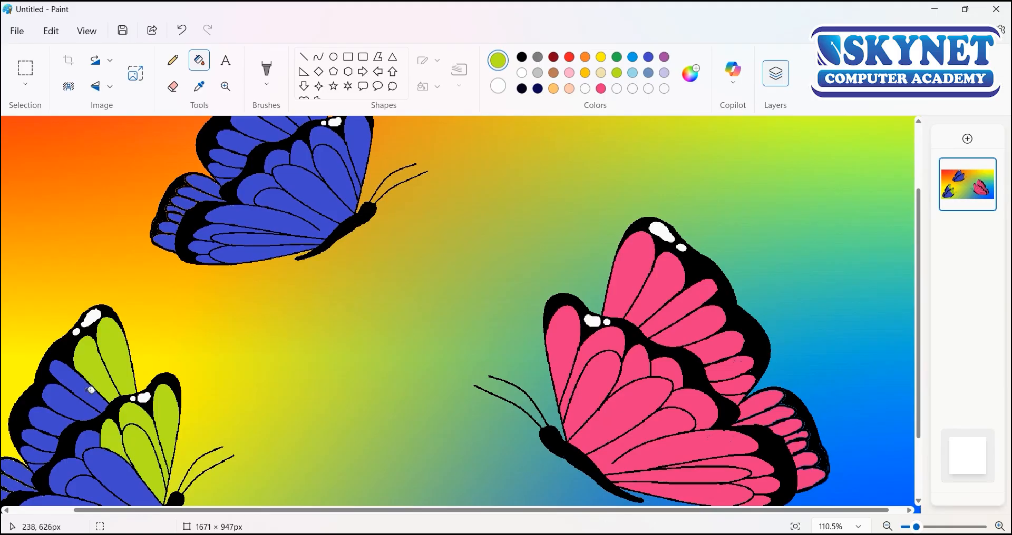
Step: Fill the remaining wing cells of the lower-left butterfly with lime green, including the small hind-wing cells
left_click(88, 390)
left_click(62, 397)
scroll(110, 376, "down", 1)
left_click(87, 353)
left_click(69, 385)
left_click(53, 424)
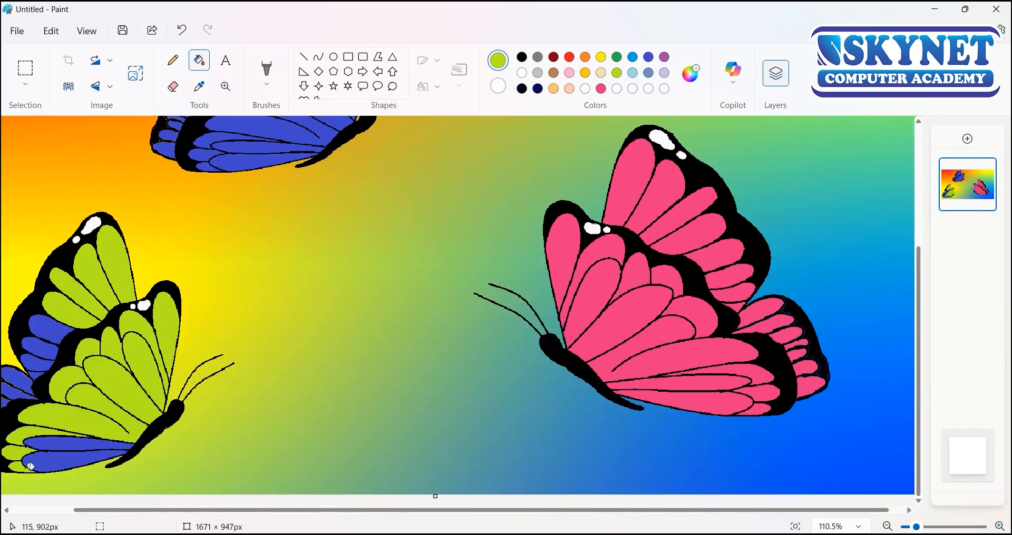
left_click(31, 467)
left_click(58, 445)
left_click_drag(366, 514, 303, 513)
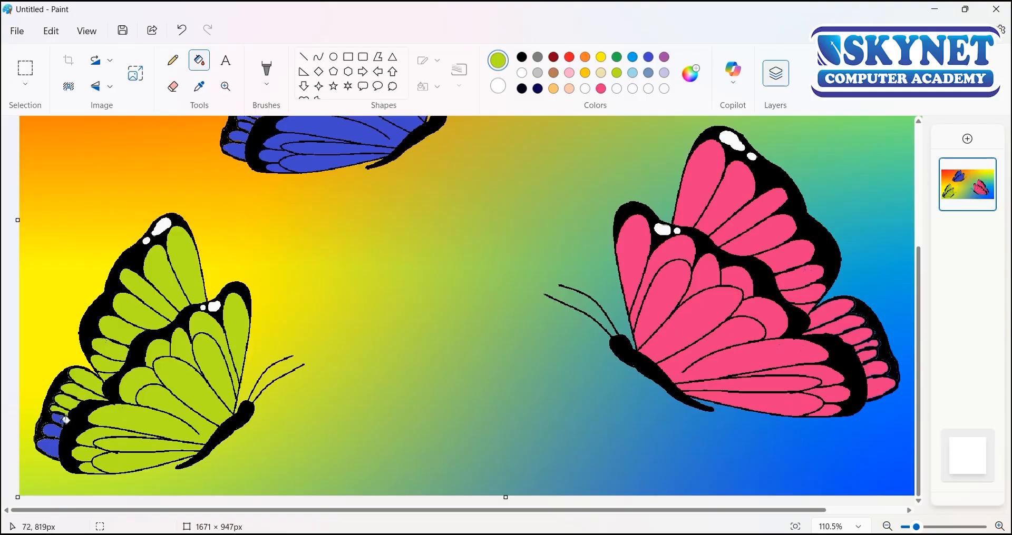
Step: View the three-butterfly picture in full screen
scroll(350, 380, "down", 5)
scroll(394, 370, "up", 1)
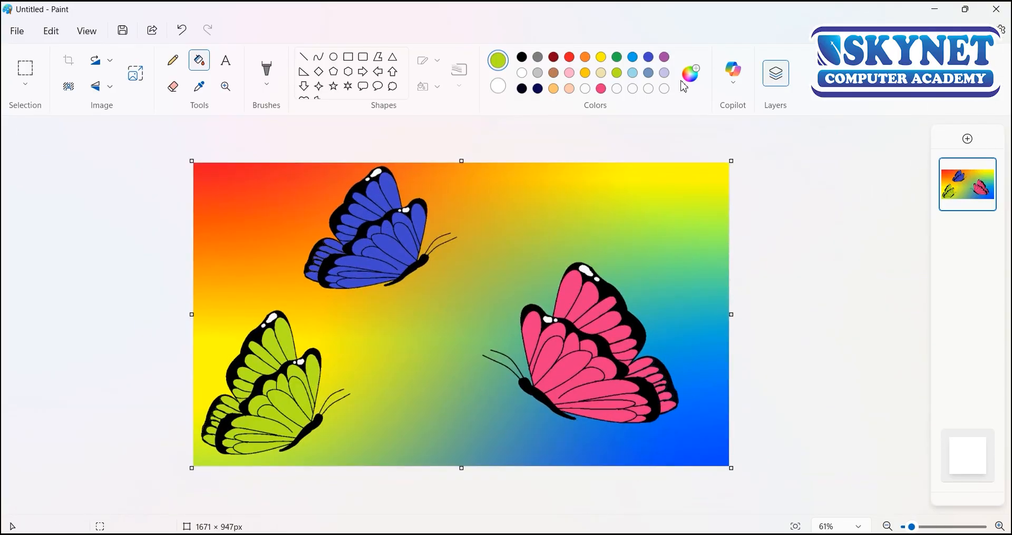
left_click(87, 31)
left_click(105, 136)
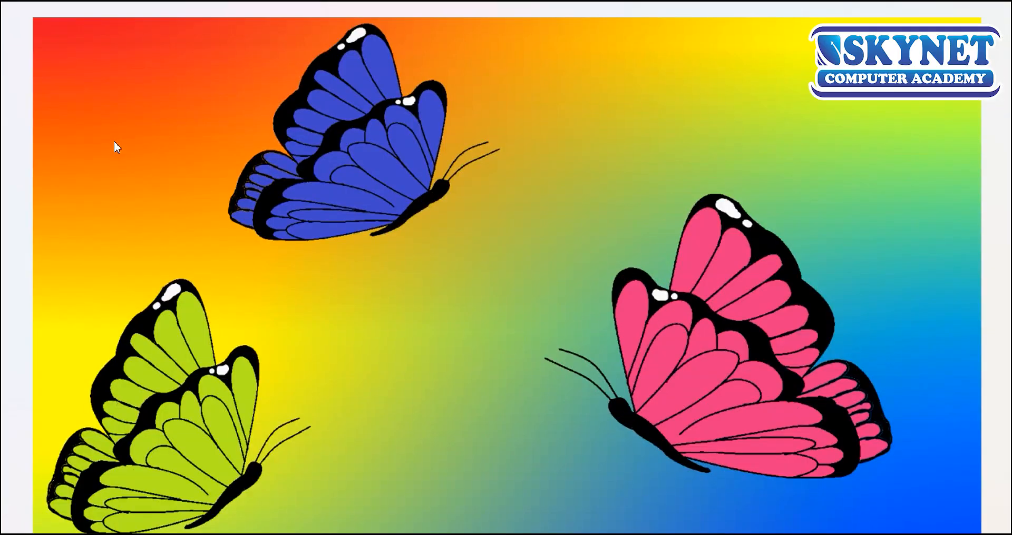